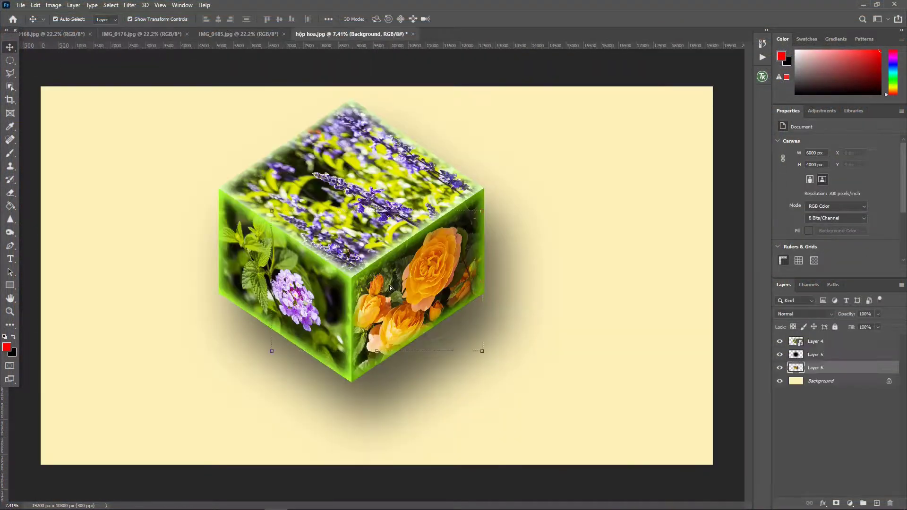
Step: Stretch the rose photo layer to fill the canvas and set its opacity to 30%
key("ctrl+t")
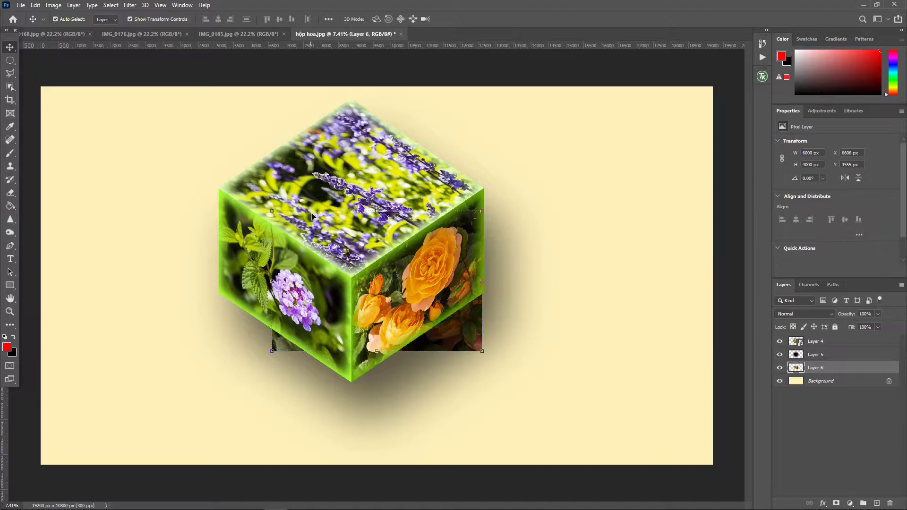
left_click_drag(272, 210, 40, 87)
left_click_drag(484, 351, 713, 465)
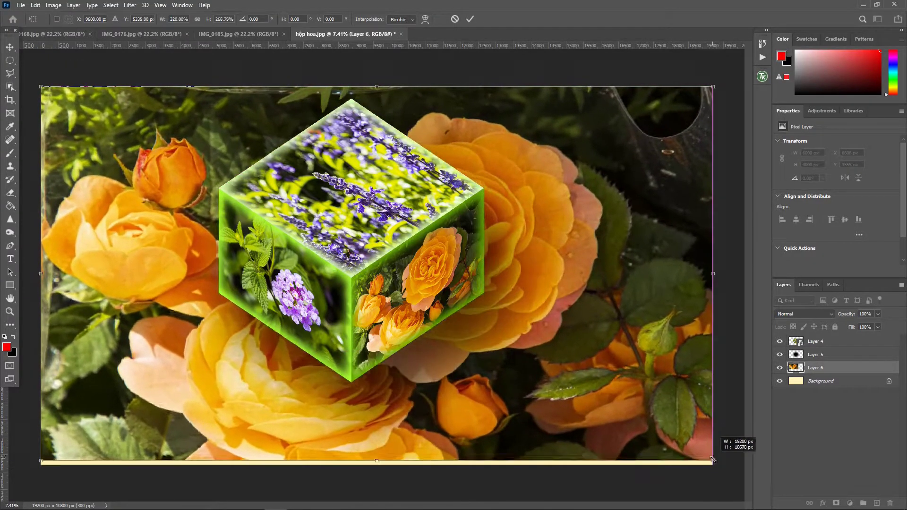
key("Return")
left_click(877, 314)
left_click_drag(879, 324, 848, 327)
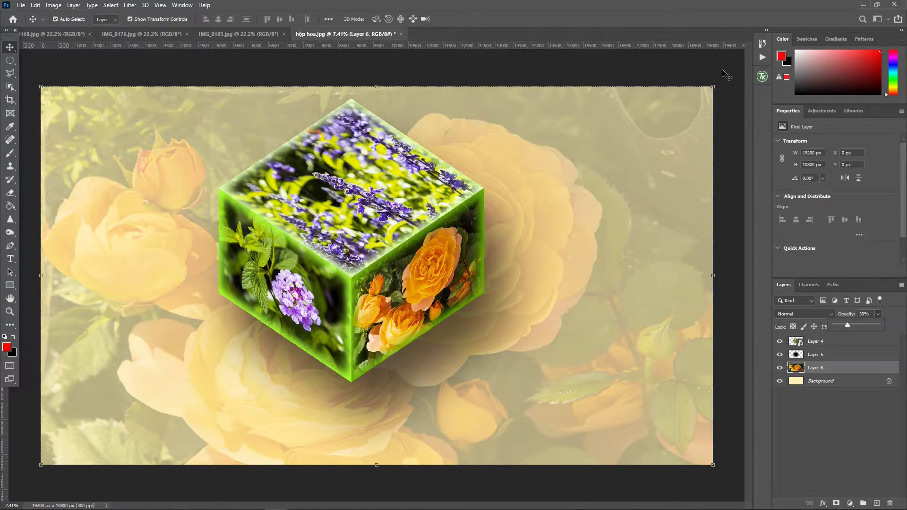
Step: Open the frame image làm khung.png
left_click(20, 6)
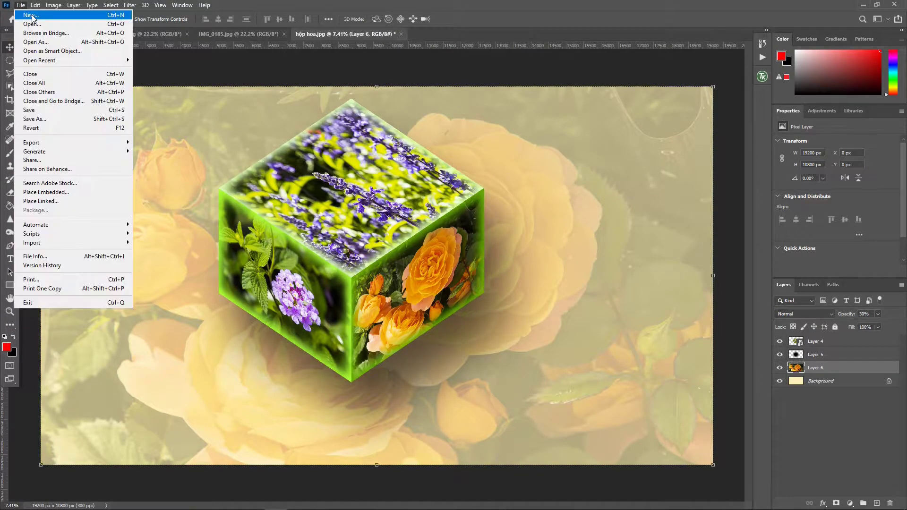
left_click(33, 26)
scroll(455, 234, "down", 3)
scroll(455, 233, "down", 3)
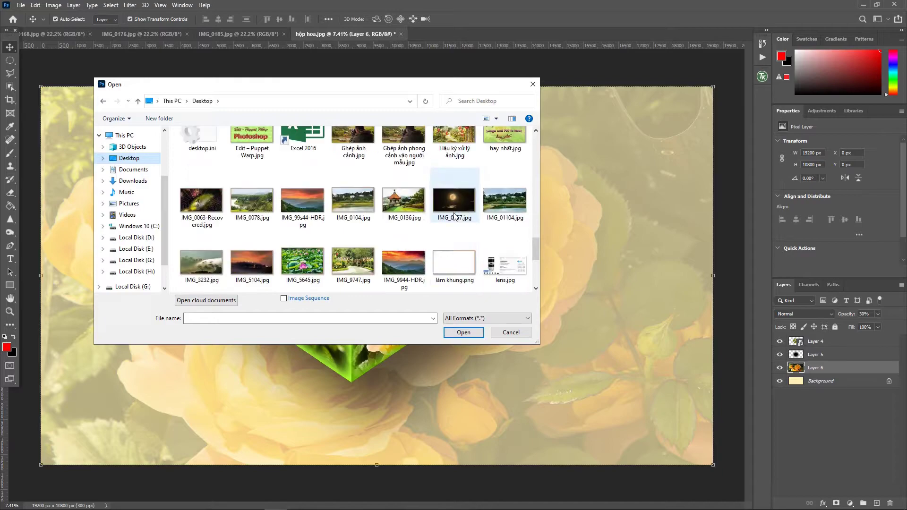
double_click(455, 246)
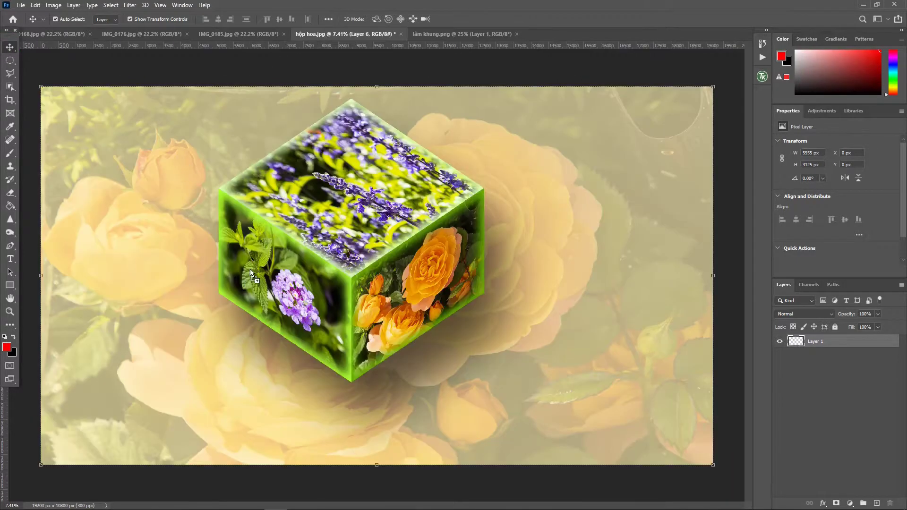
Step: Drag the frame into the cube composition and stretch it across the whole canvas
left_click_drag(276, 52, 264, 279)
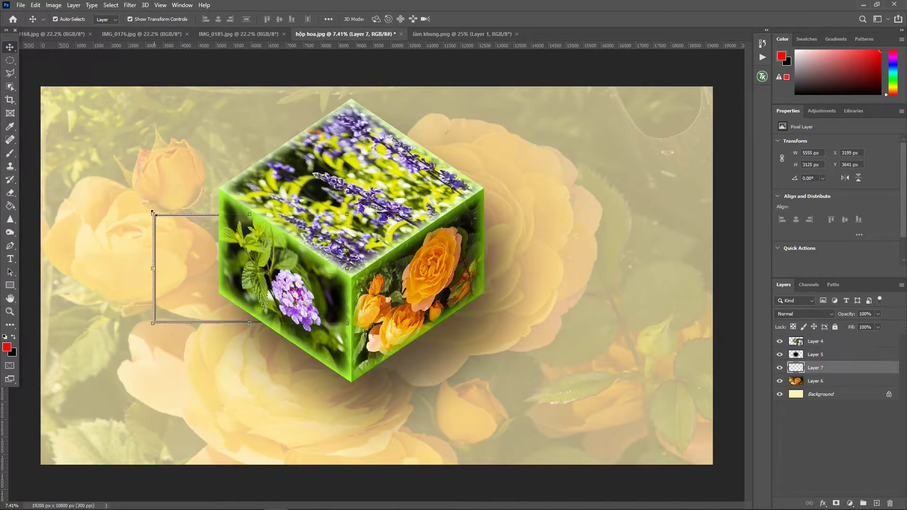
key("ctrl+t")
left_click_drag(347, 323, 712, 465)
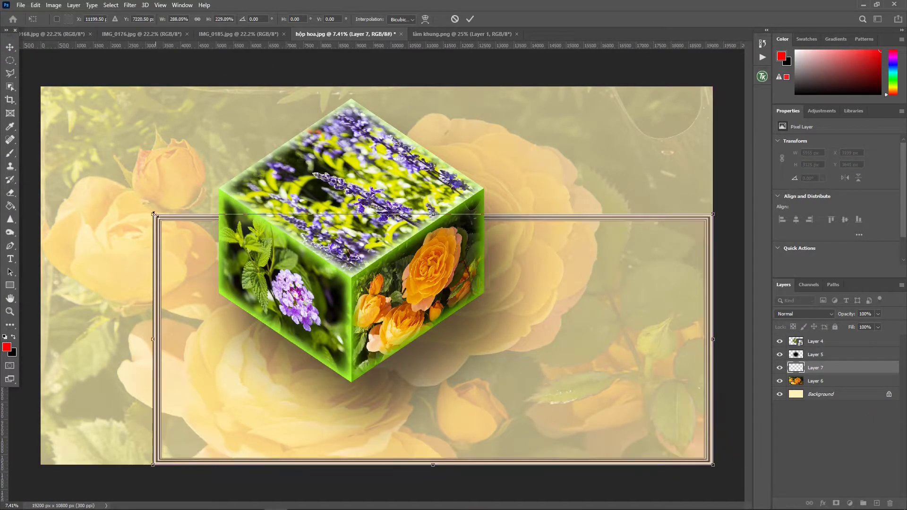
left_click_drag(153, 214, 40, 86)
left_click(358, 74)
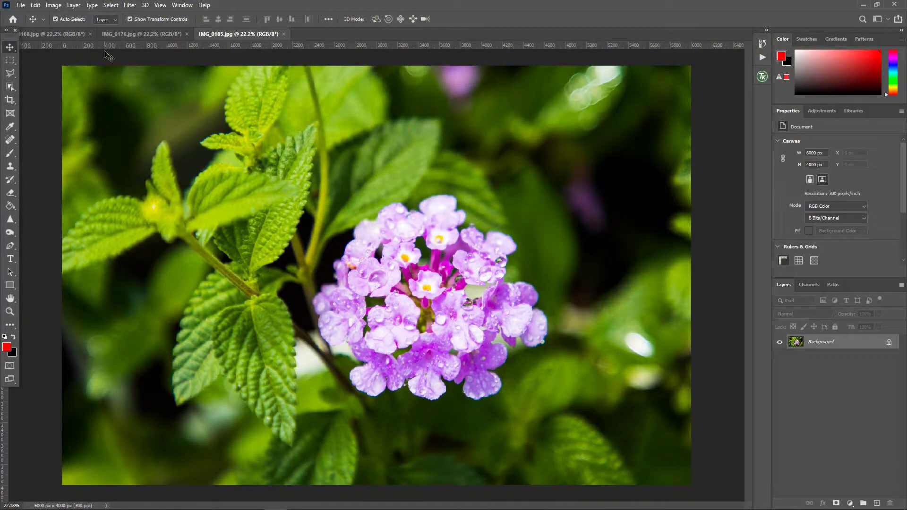
Step: Browse the open flower photos IMG_0176, IMG_0168 and IMG_0185
left_click(135, 34)
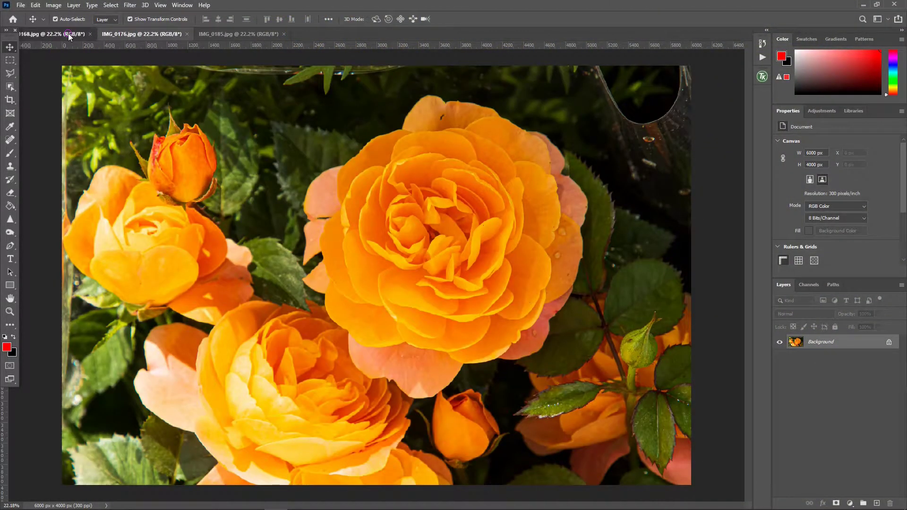
left_click(68, 33)
left_click(138, 32)
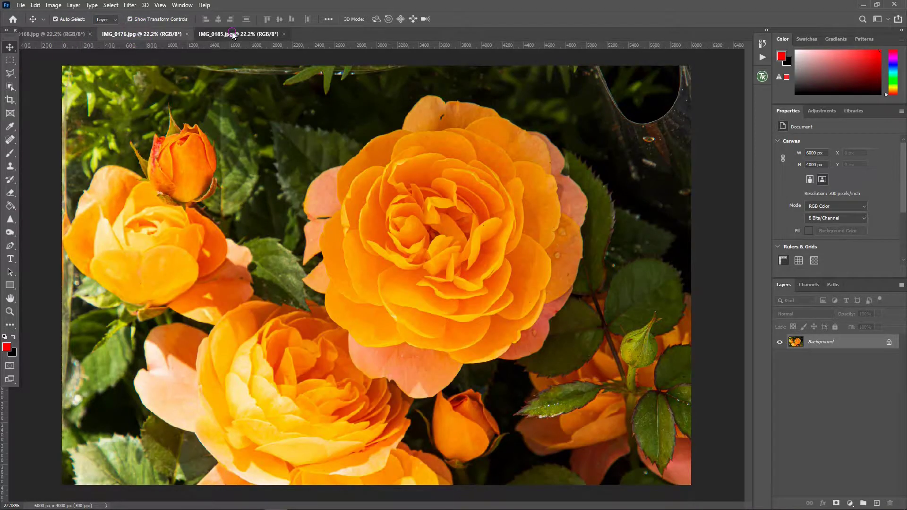
left_click(233, 34)
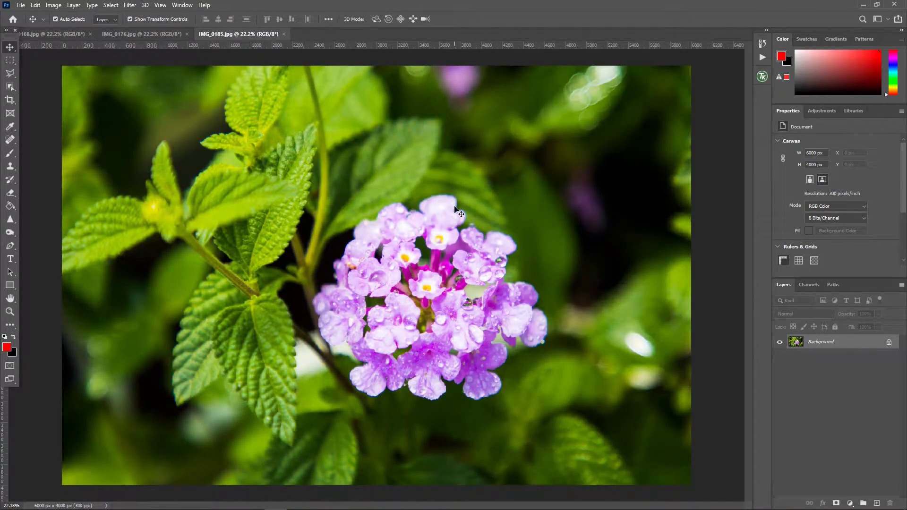
Step: Create a 19200 × 10800 px, 300 ppi document with a lime-green background
left_click(20, 6)
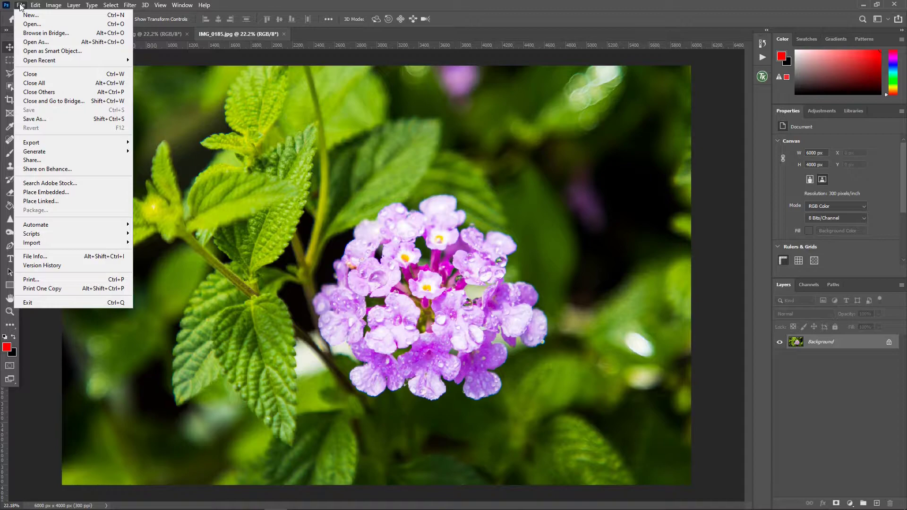
left_click(29, 15)
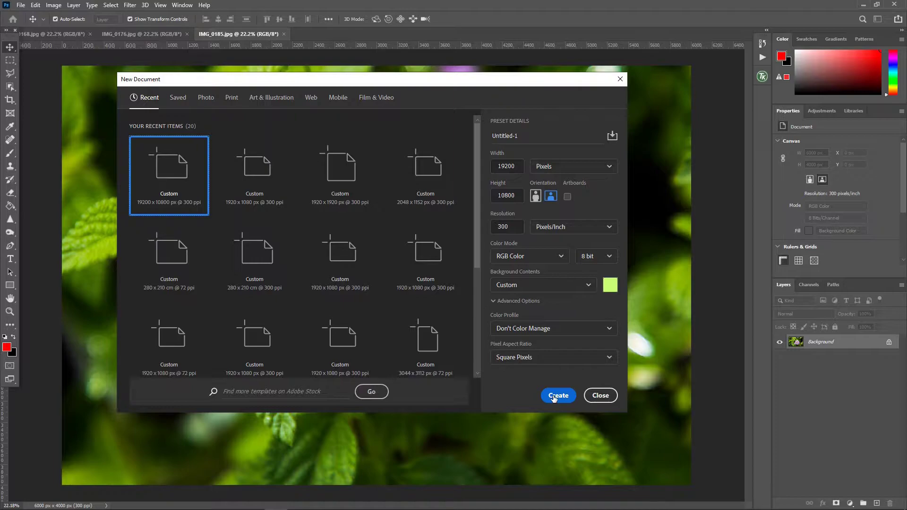
left_click(554, 399)
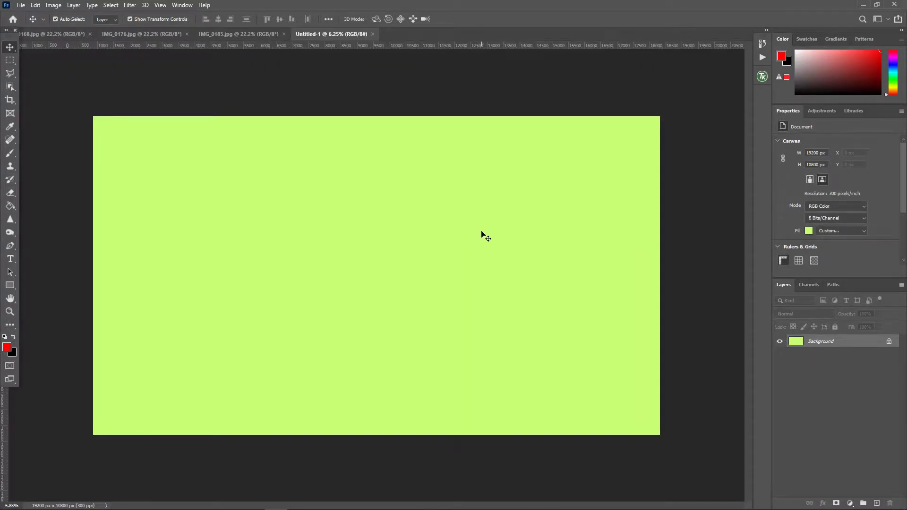
key("ctrl+plus")
key("ctrl+plus")
Step: Add a New Guide Layout of 36 columns and 20 rows over the fitted canvas
key("ctrl+0")
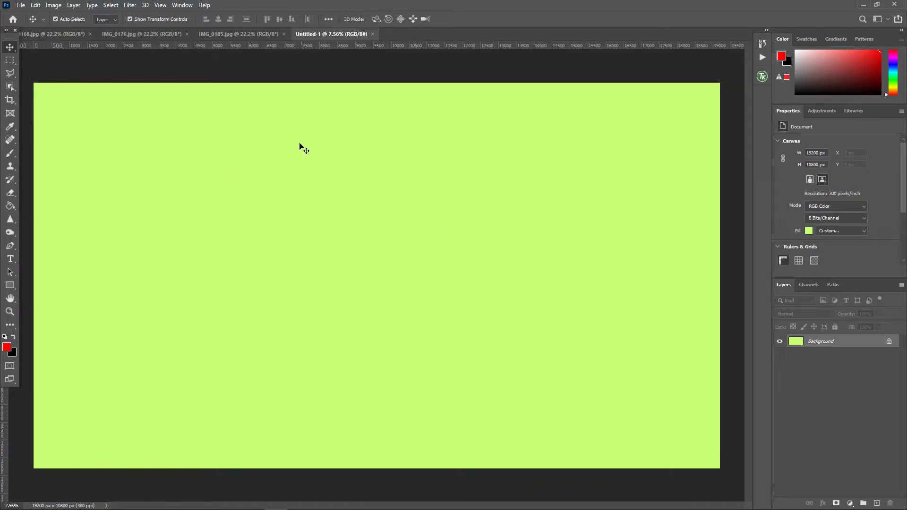
left_click(161, 6)
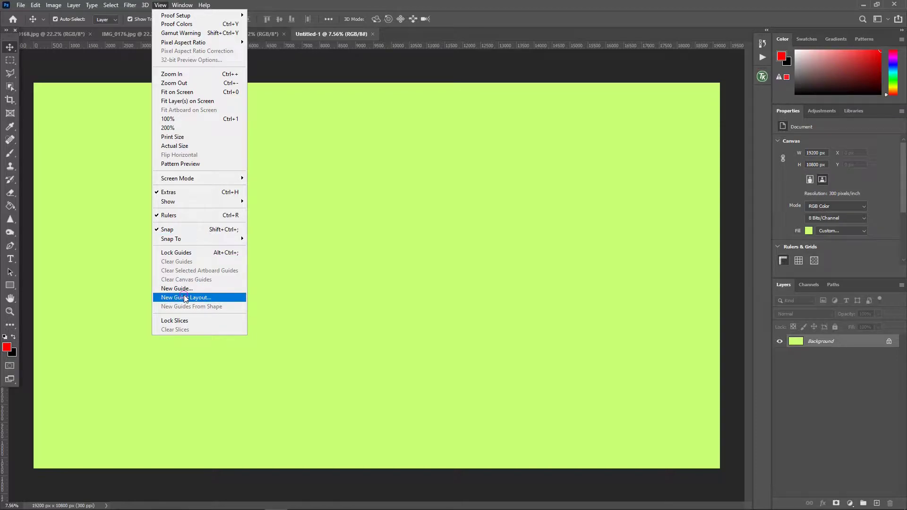
left_click(185, 298)
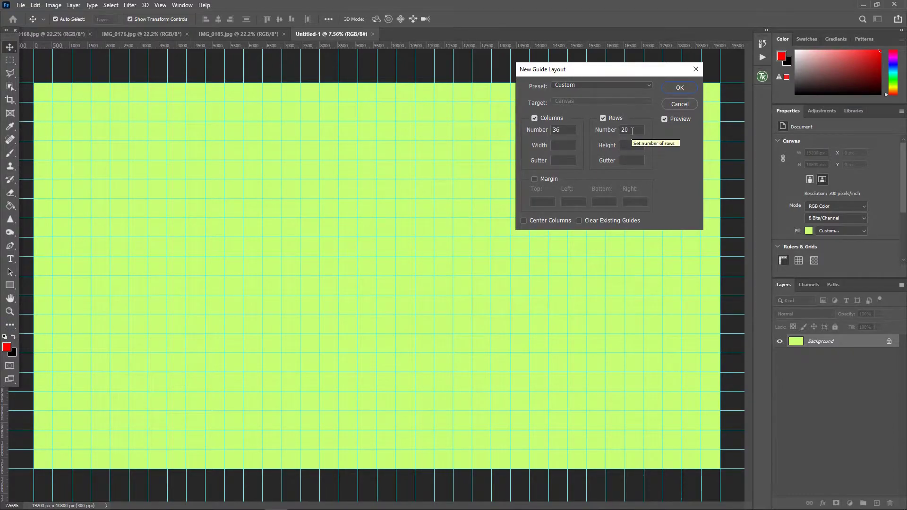
left_click(682, 87)
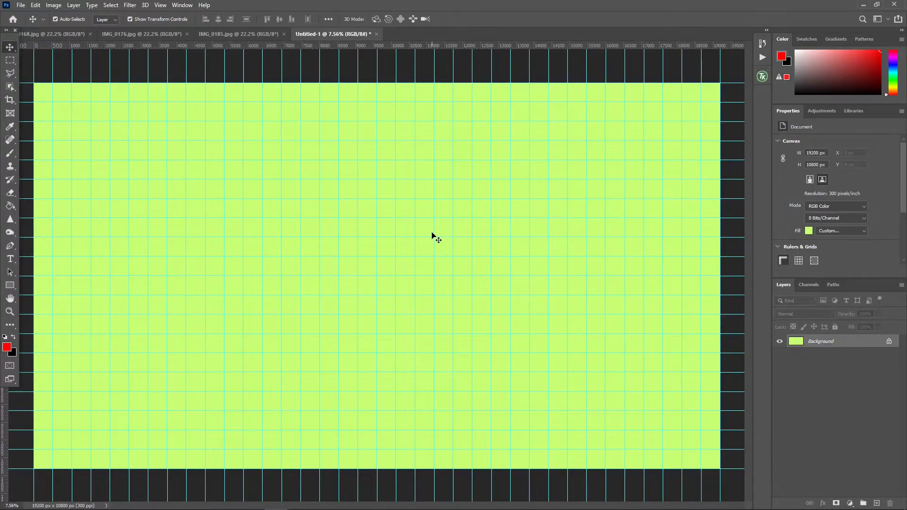
scroll(436, 238, "up", 1)
scroll(435, 237, "down", 1)
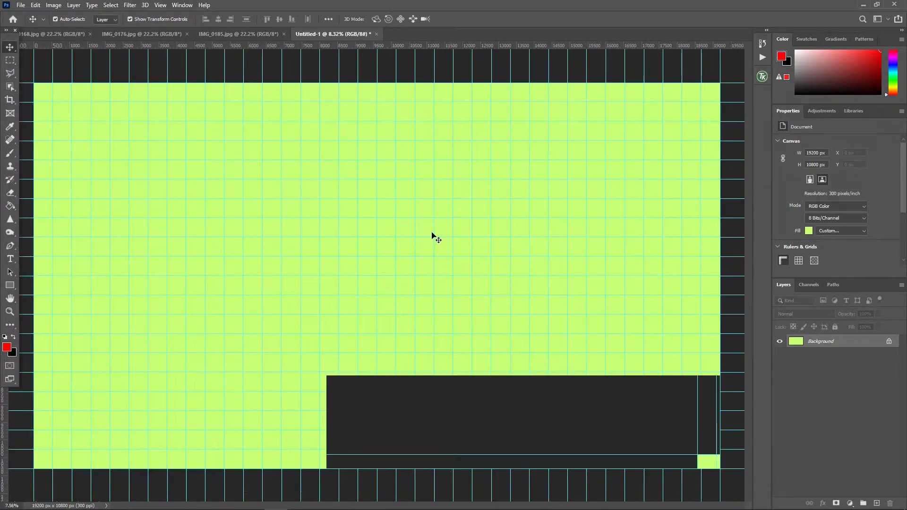
Step: Choose the Polygonal Lasso Tool and check that guide snapping is on
left_click(10, 73)
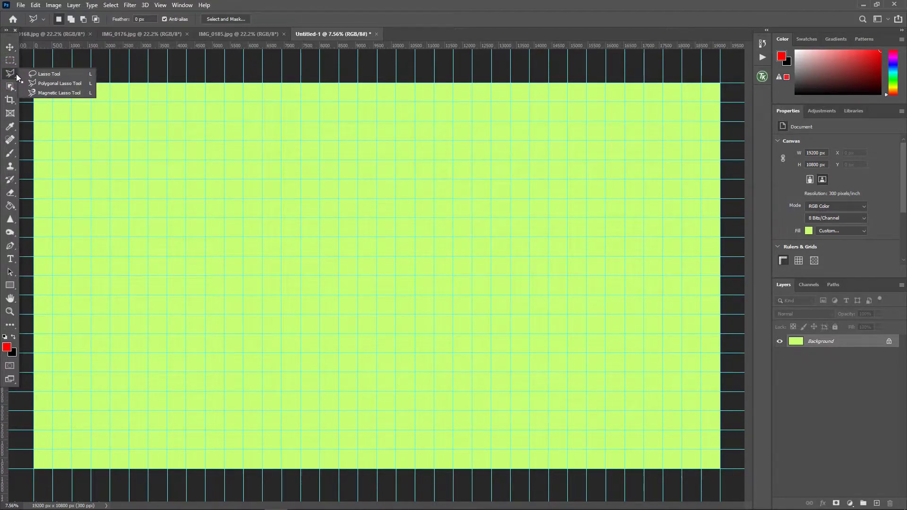
left_click(52, 83)
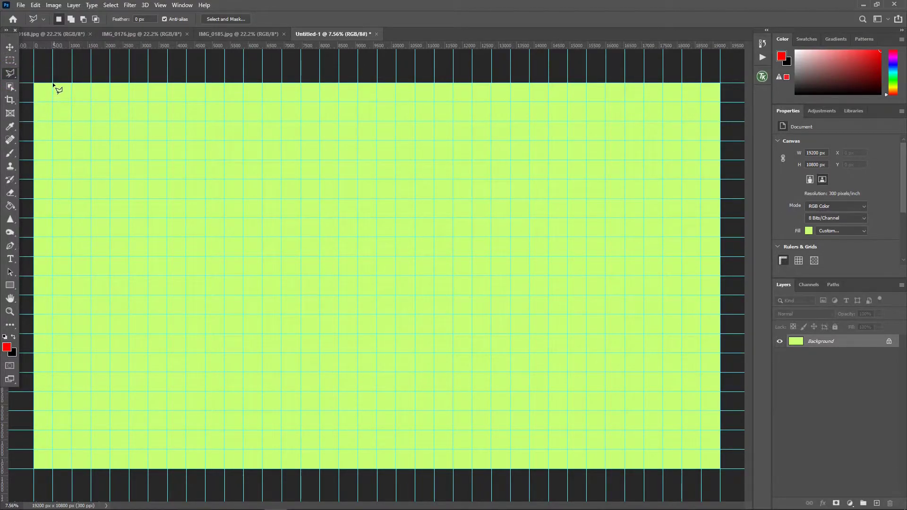
left_click(161, 5)
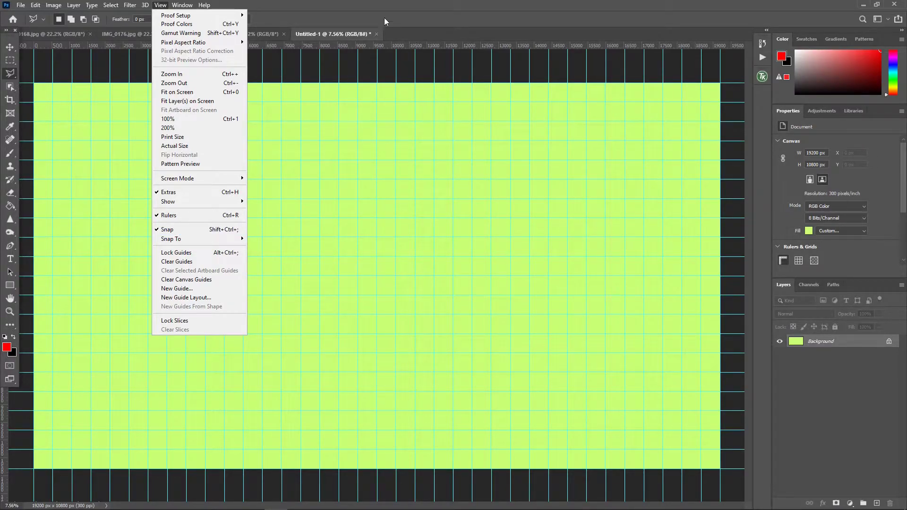
left_click(390, 4)
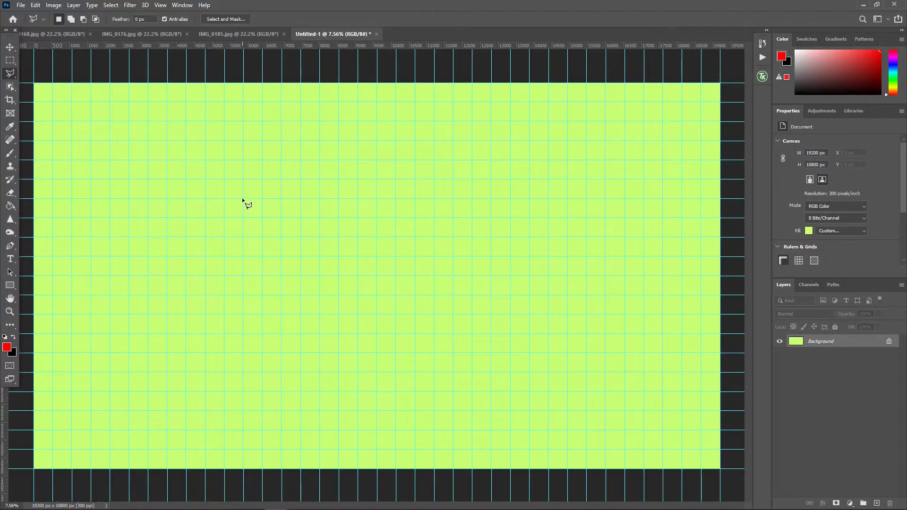
Step: Select a guide-aligned diamond from the canvas top centre and add a new empty layer
left_click(205, 198)
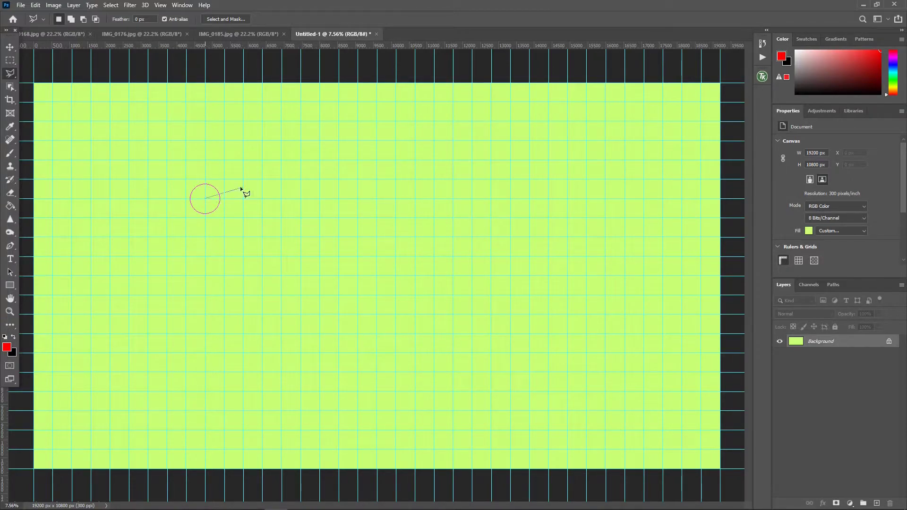
left_click(377, 84)
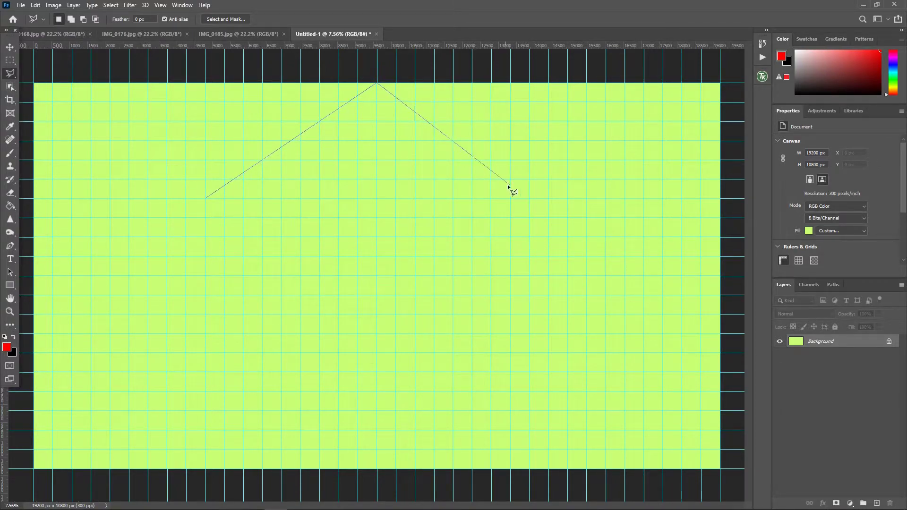
left_click(548, 198)
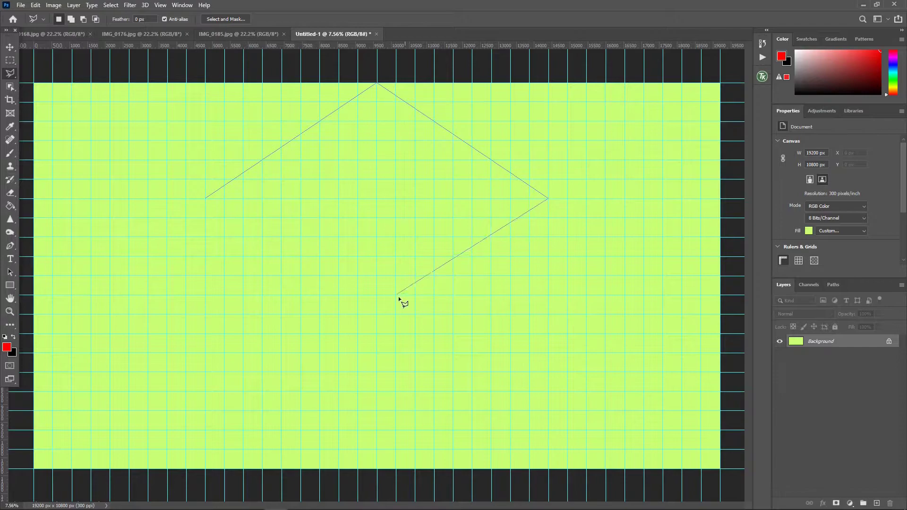
left_click(377, 314)
left_click(206, 198)
left_click(877, 504)
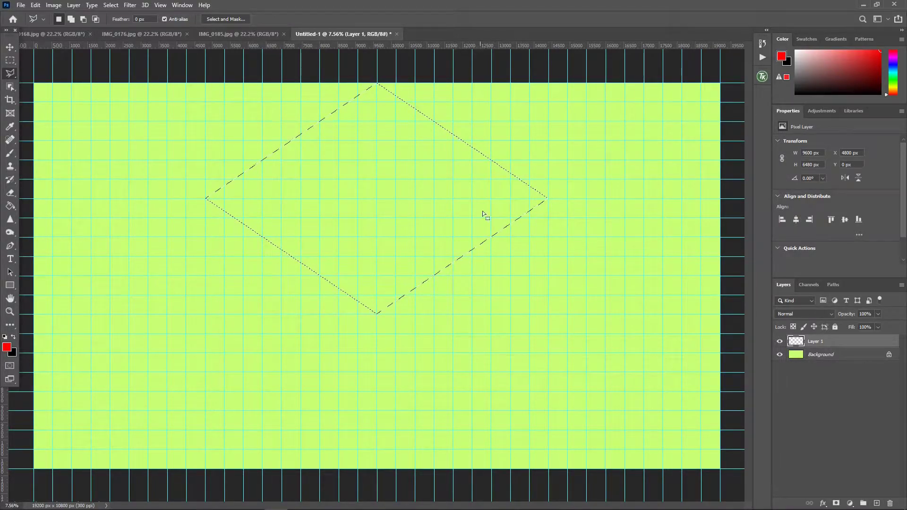
right_click(365, 166)
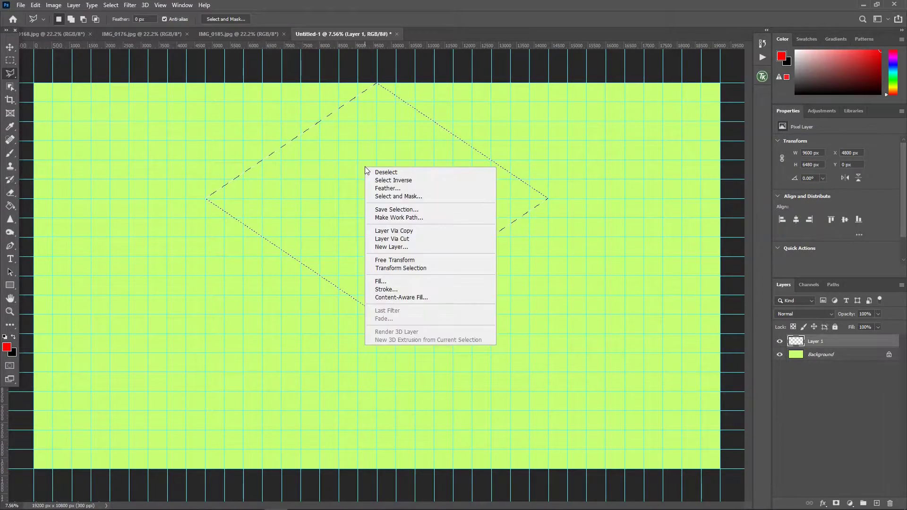
Step: Fill the diamond on Layer 1 with custom pale green dfffb1
left_click(404, 282)
left_click(565, 158)
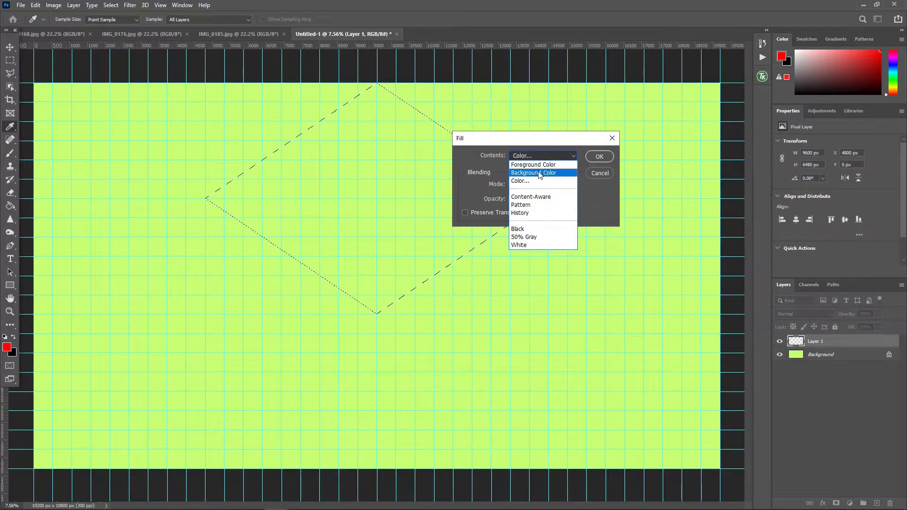
left_click(529, 182)
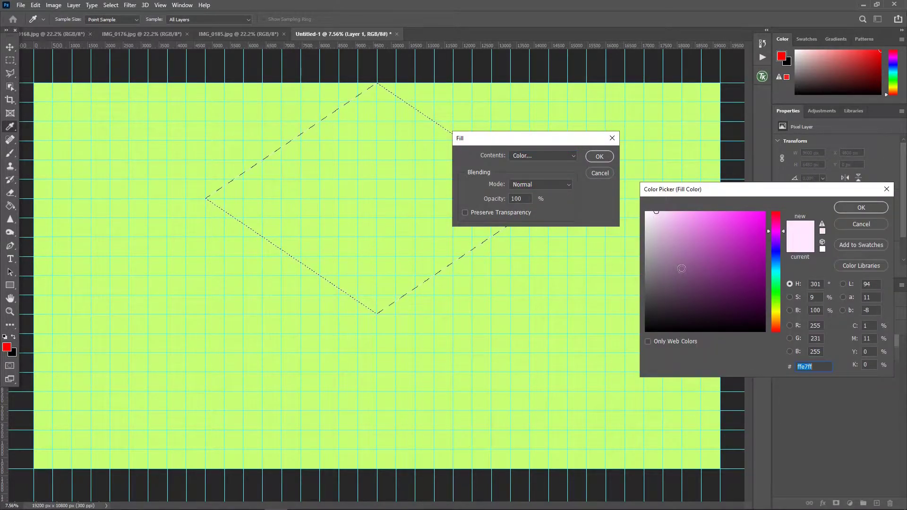
left_click(776, 304)
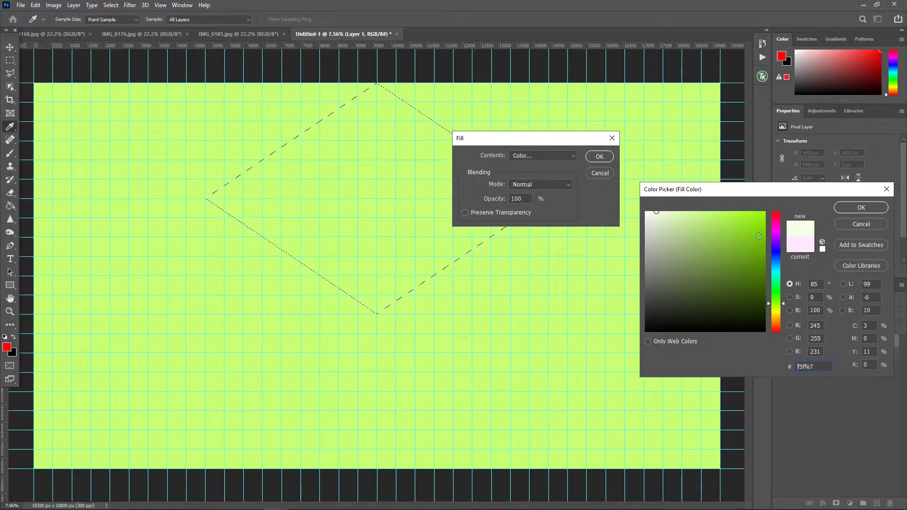
left_click(682, 212)
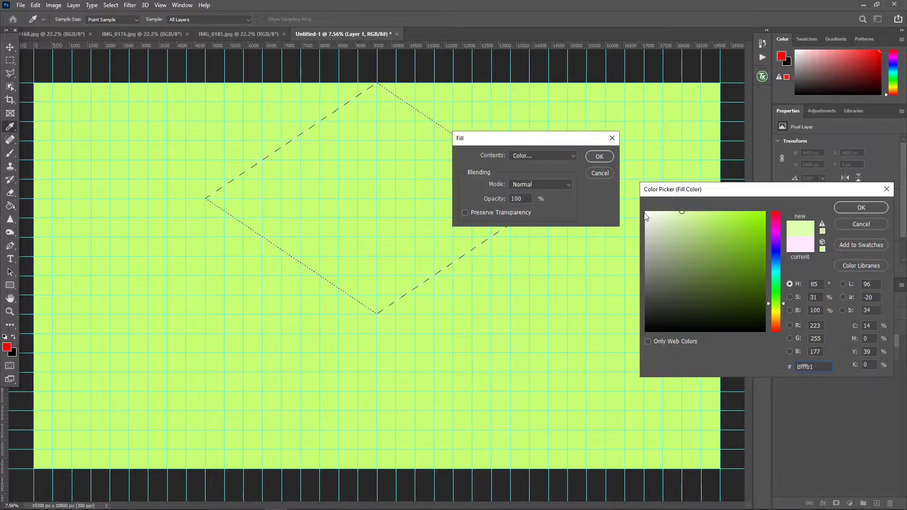
left_click(682, 209)
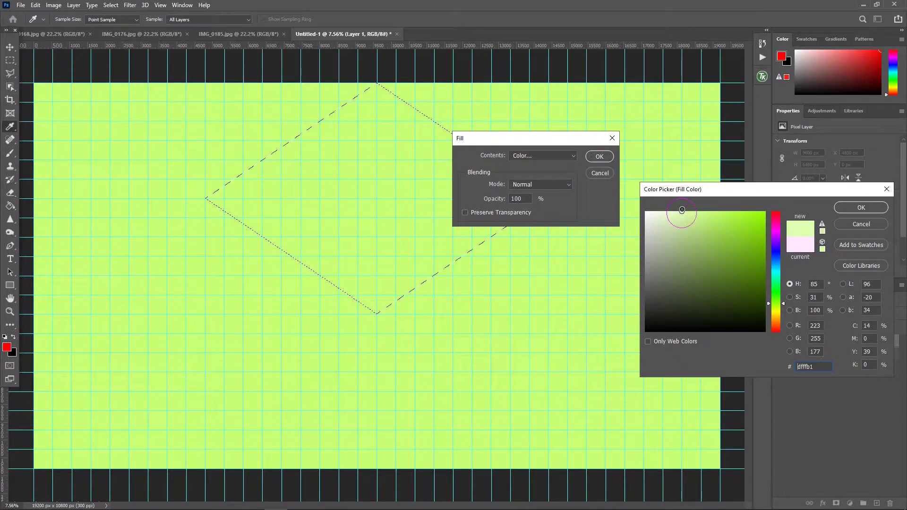
left_click(869, 208)
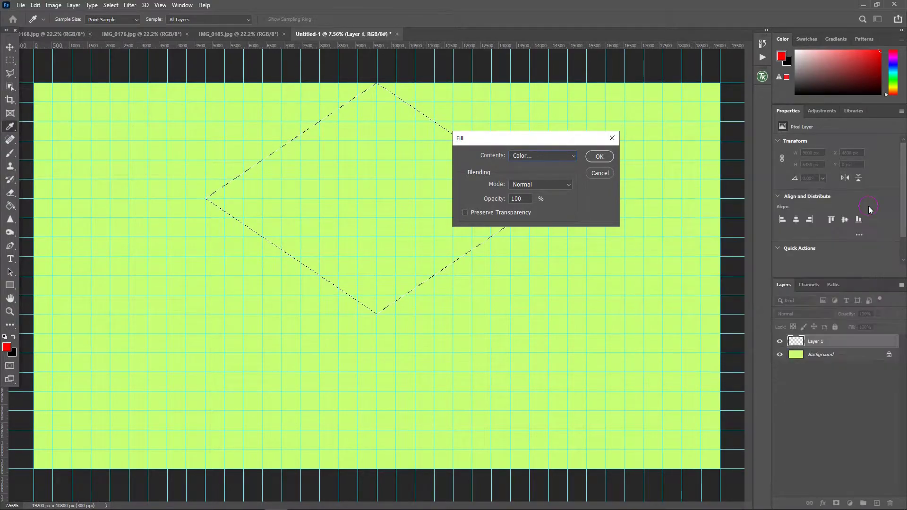
left_click(605, 157)
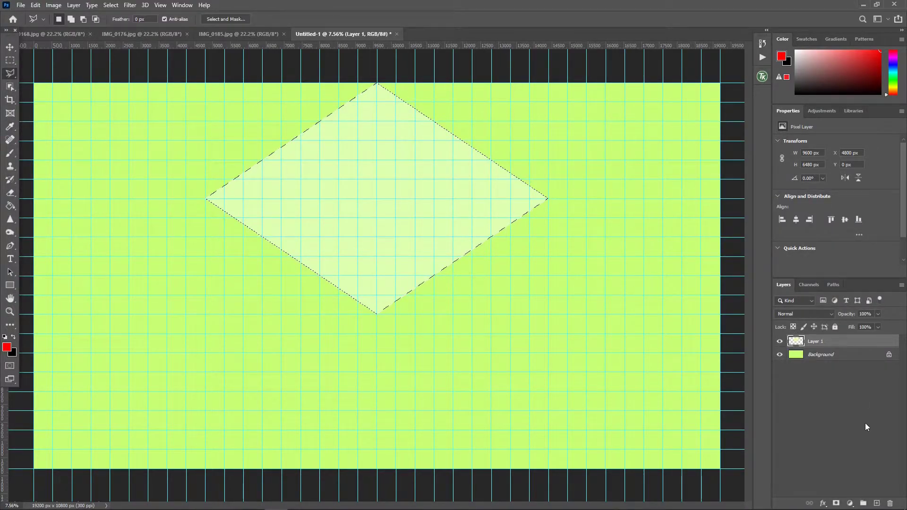
left_click(876, 503)
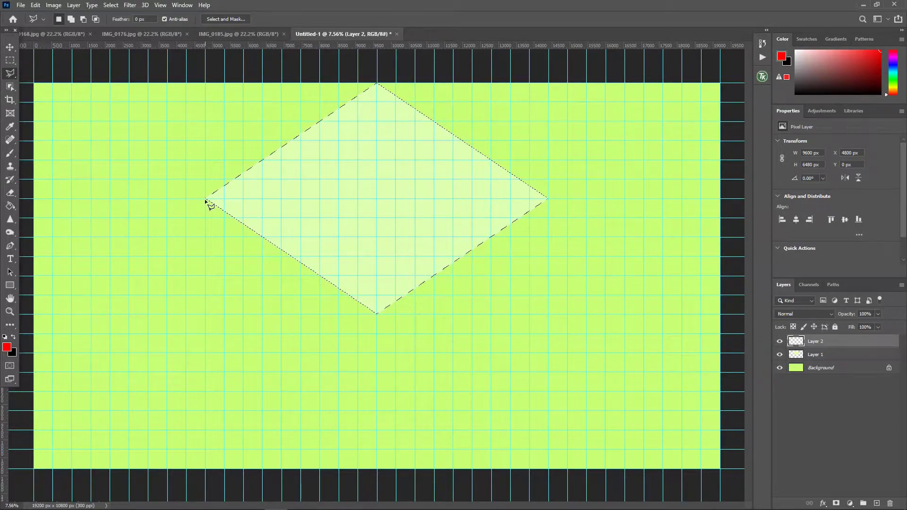
Step: Outline the cube's left-face parallelogram beneath the diamond with the Polygonal Lasso
left_click(205, 199)
left_click(206, 333)
left_click(376, 450)
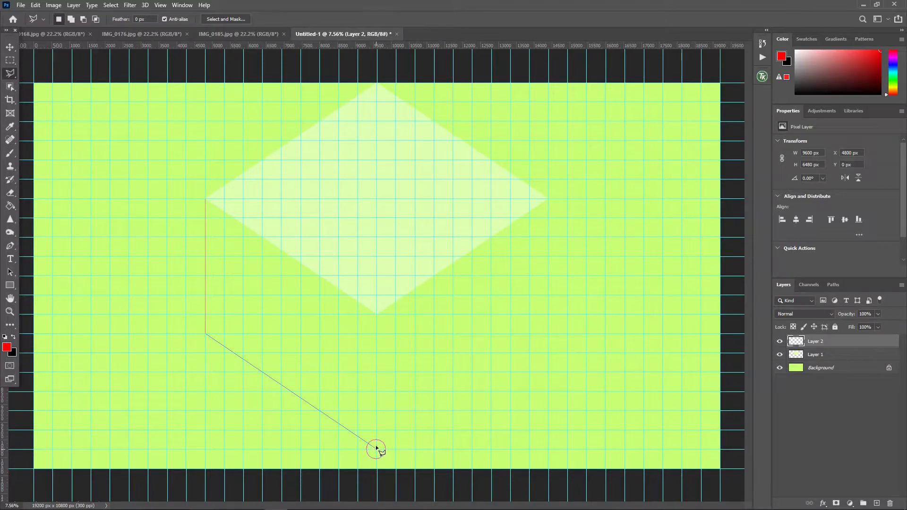
left_click(376, 313)
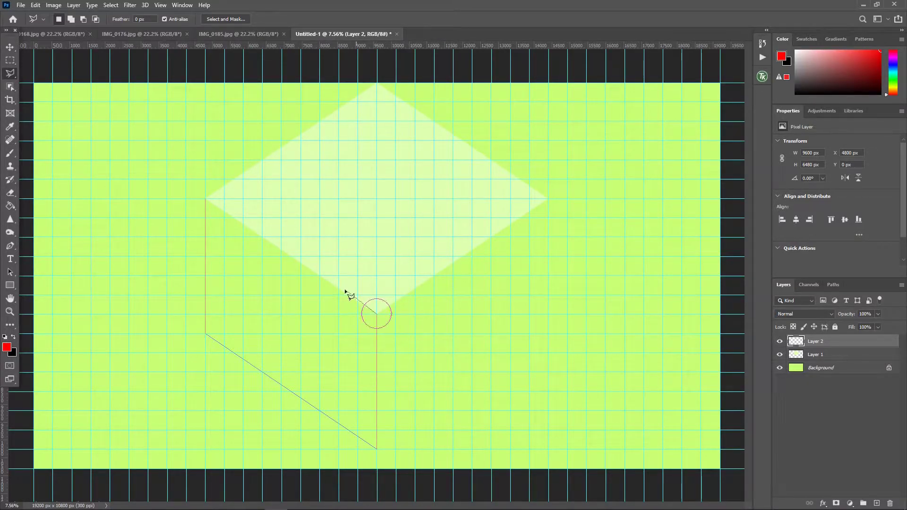
left_click(205, 199)
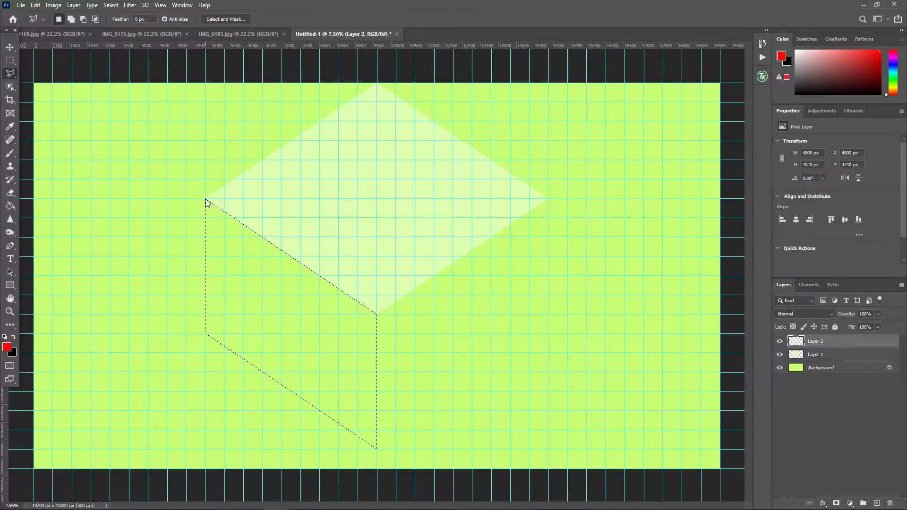
right_click(296, 305)
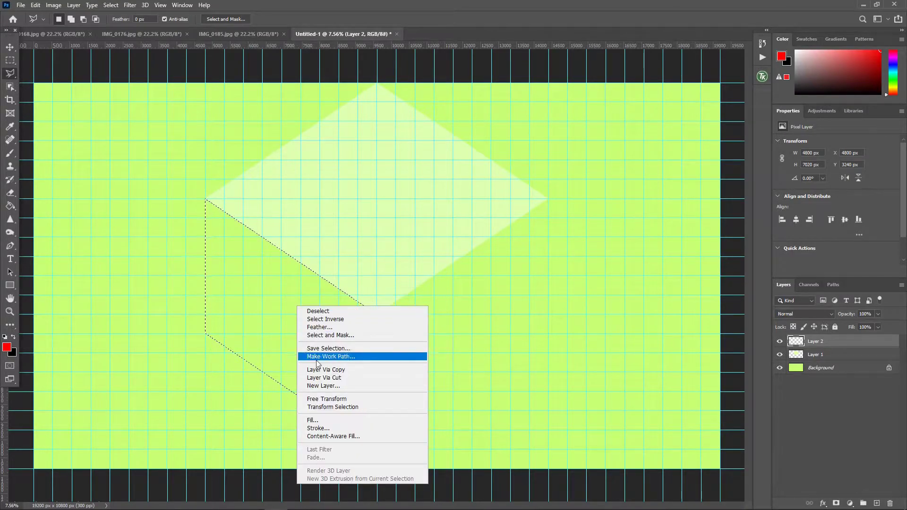
Step: Fill the left-face selection on Layer 2 with bright green #abff33
left_click(337, 419)
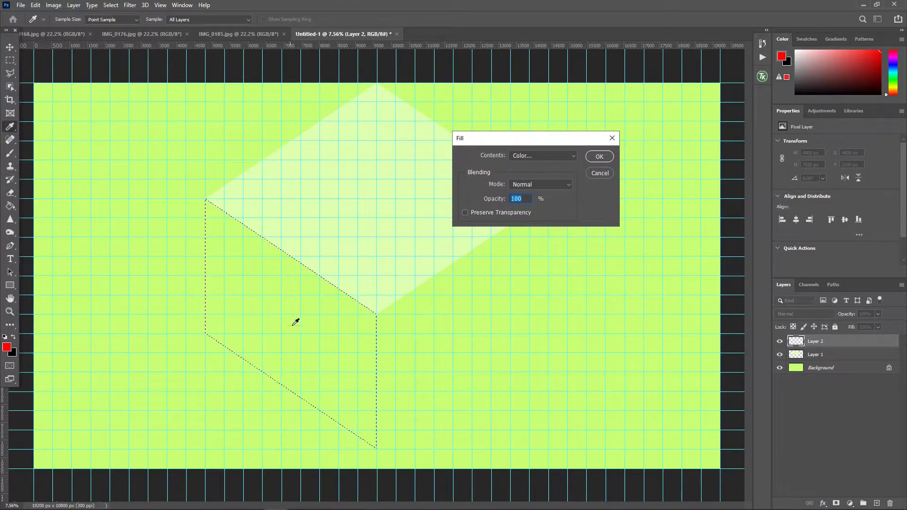
left_click(573, 156)
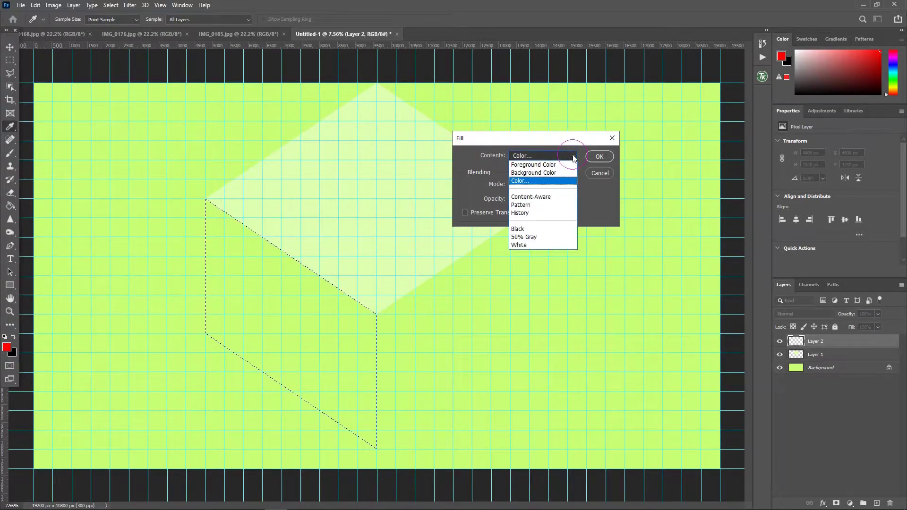
left_click(552, 179)
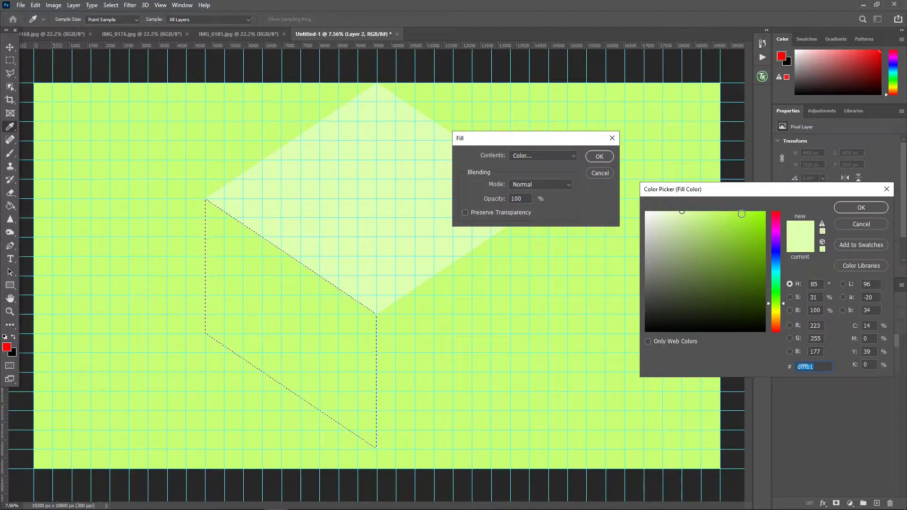
left_click(741, 210)
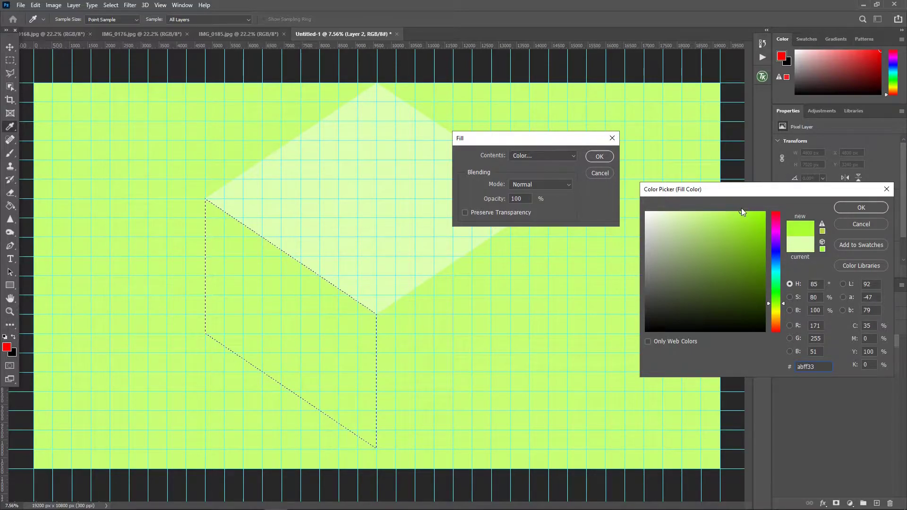
left_click(860, 208)
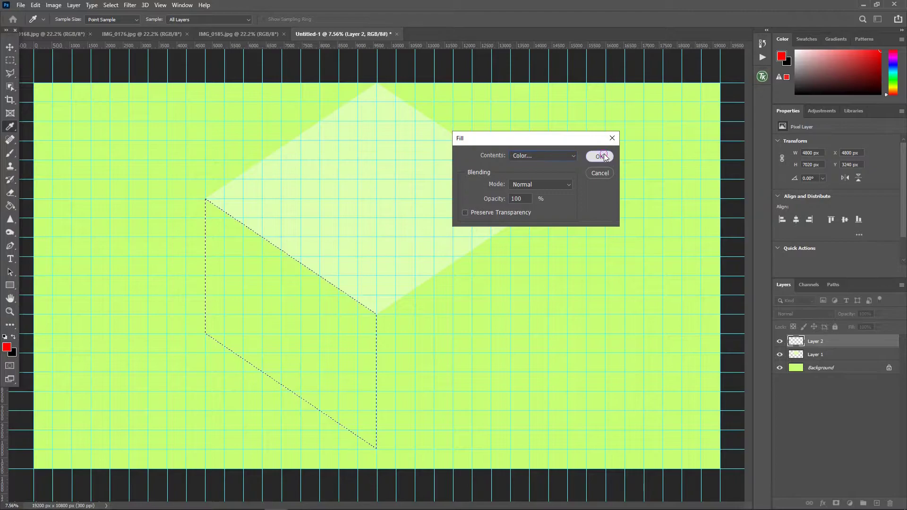
left_click(600, 156)
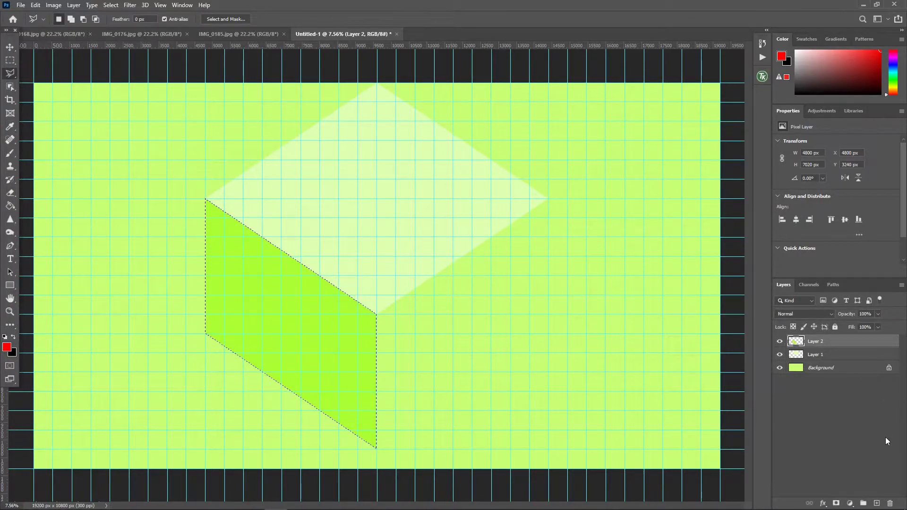
left_click(877, 504)
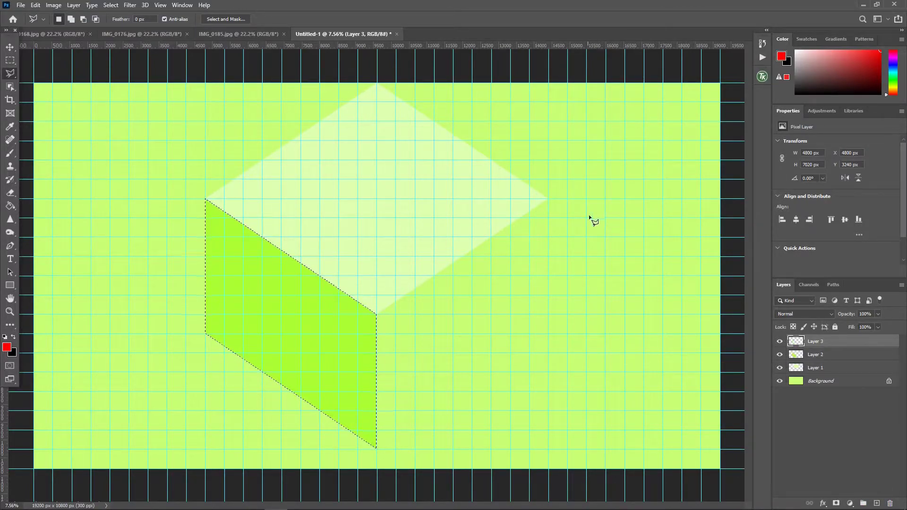
Step: Outline the cube's right-face parallelogram with the Polygonal Lasso
left_click(547, 199)
left_click(376, 313)
left_click(376, 449)
left_click(548, 334)
left_click(546, 199)
right_click(472, 305)
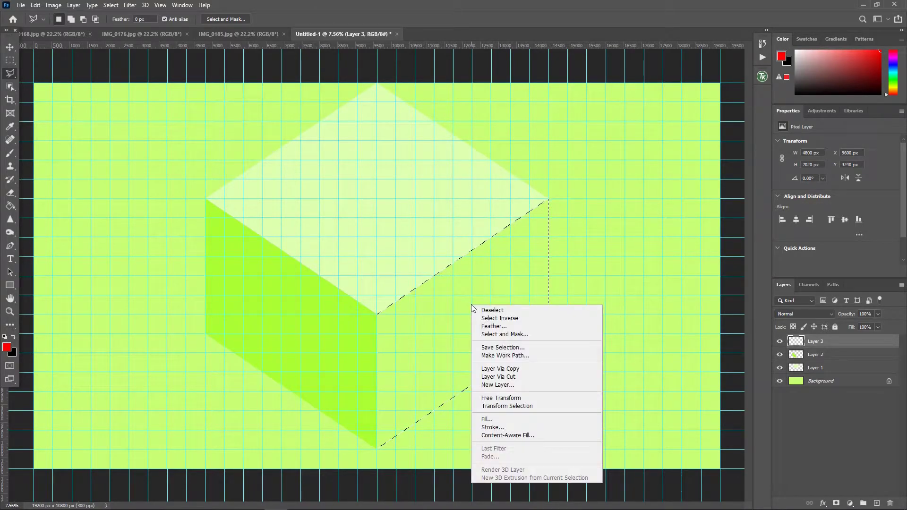
Step: Fill the right face on Layer 3 with dark green 67af00
left_click(510, 420)
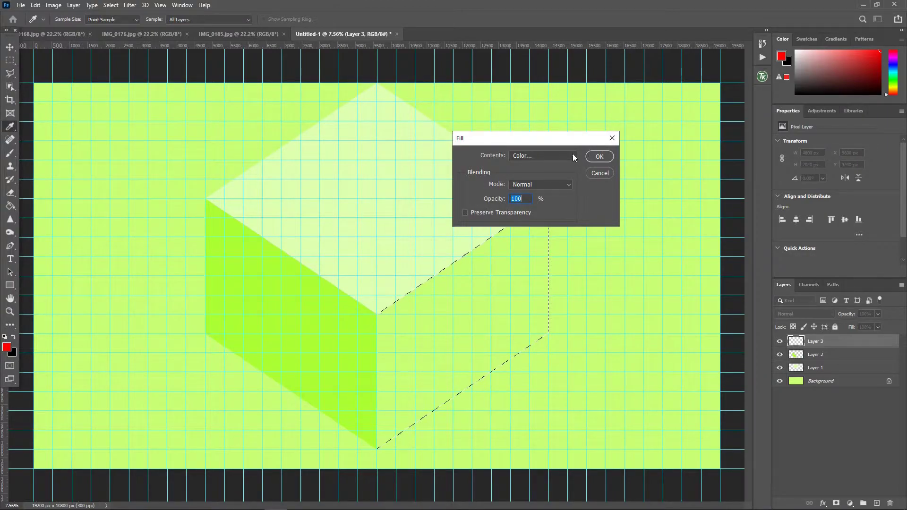
left_click(573, 155)
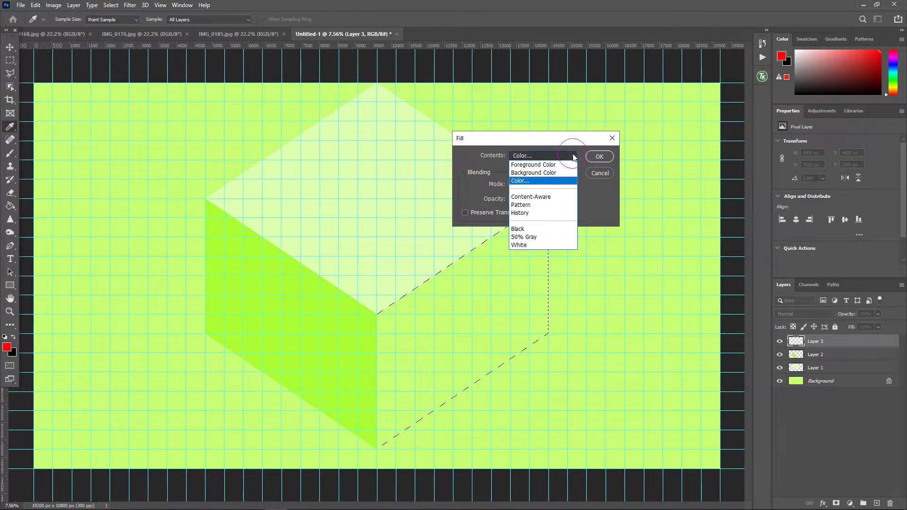
left_click(529, 181)
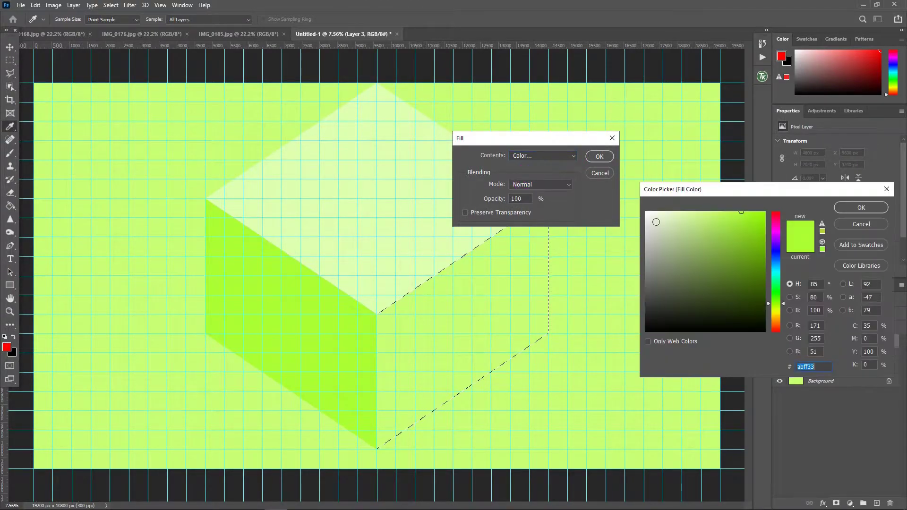
left_click(764, 250)
left_click_drag(773, 250, 775, 251)
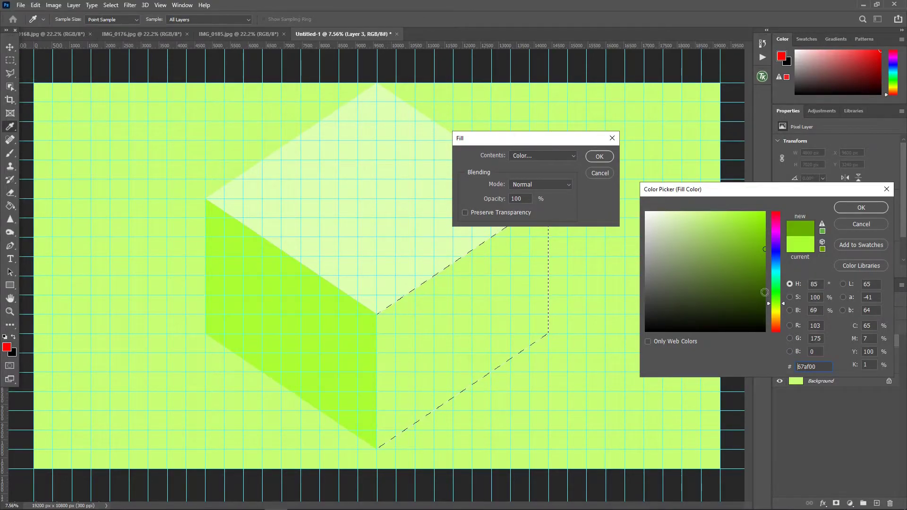
left_click(863, 207)
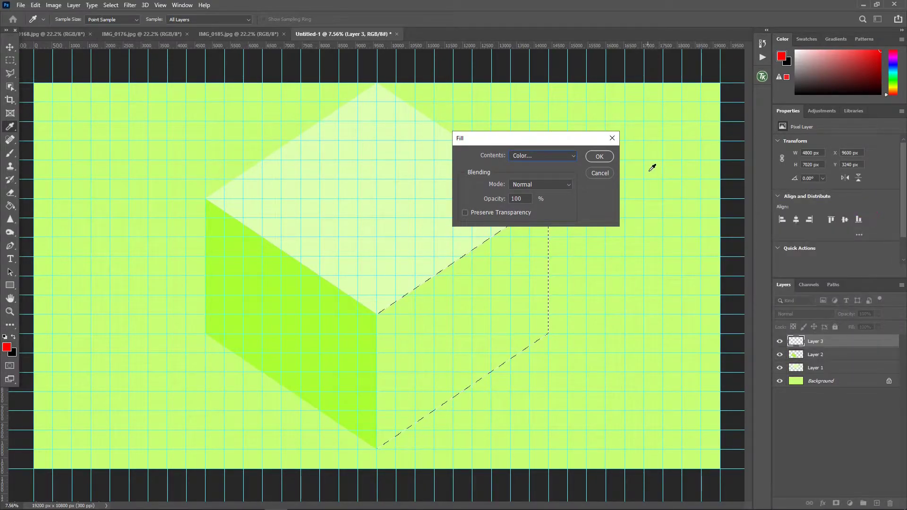
left_click(599, 155)
key("l")
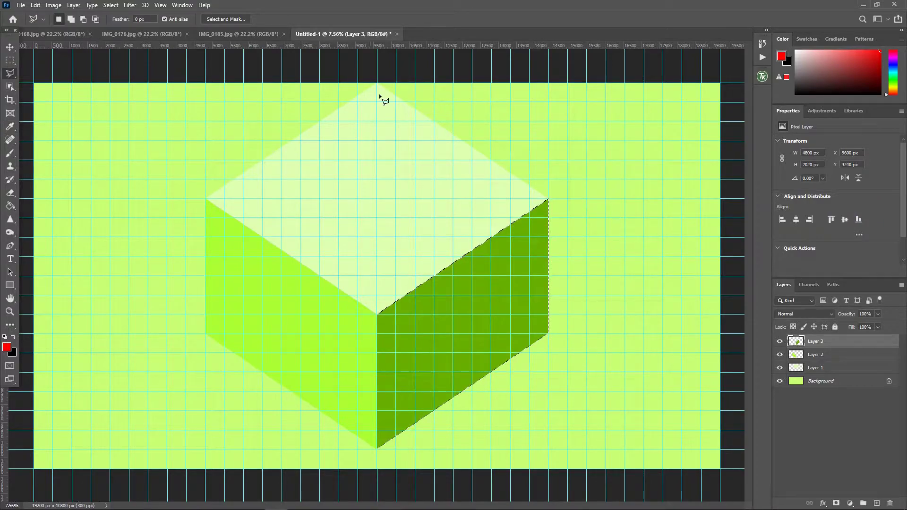
left_click(161, 5)
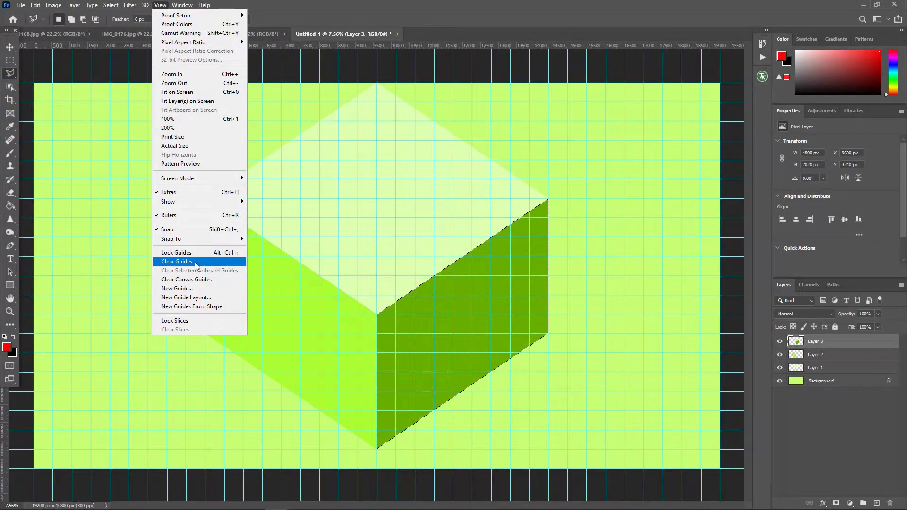
Step: Clear all guides, deselect, and nudge the three cube layers slightly down
left_click(196, 262)
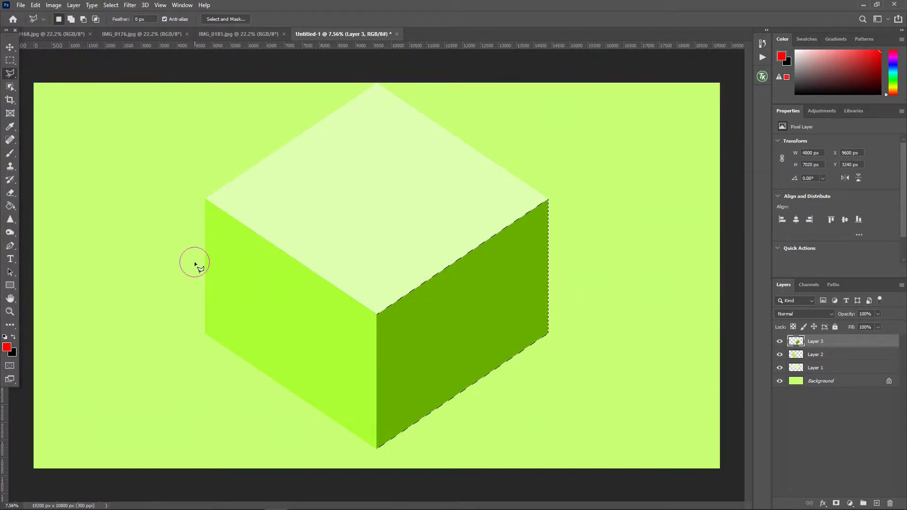
left_click(111, 5)
left_click(116, 24)
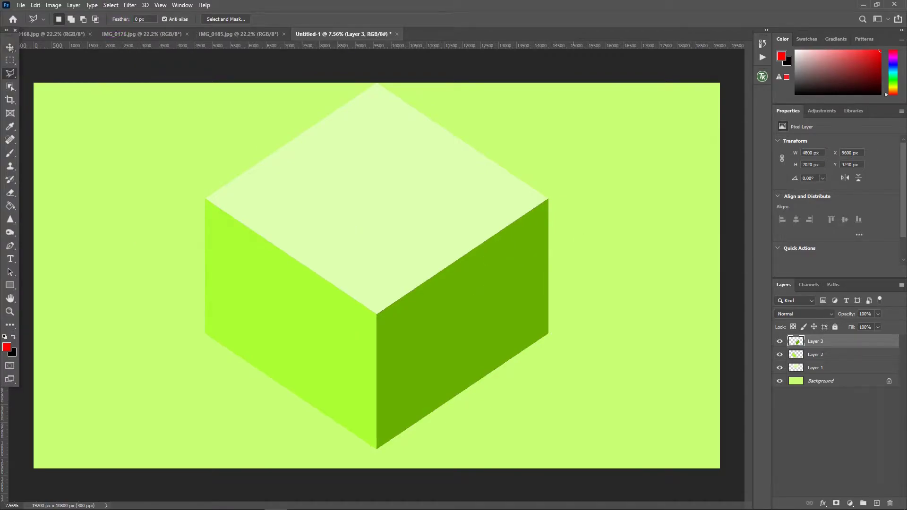
key("v")
mouse_move(165, 66)
left_mouse_down()
mouse_move(489, 326)
mouse_move(587, 486)
left_mouse_up()
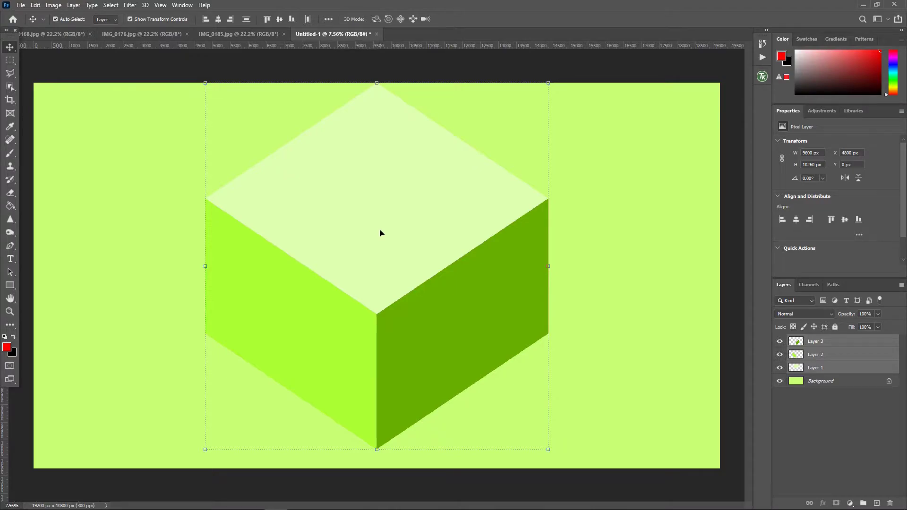
key("Down")
key("Down")
key("Down")
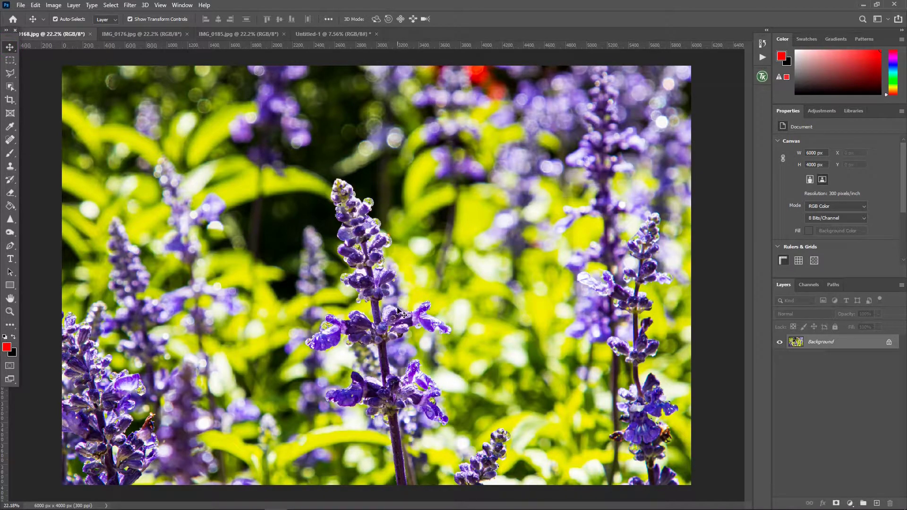
Step: Drag the purple flower photo into the cube document as Layer 4 over the top face
left_click(336, 35)
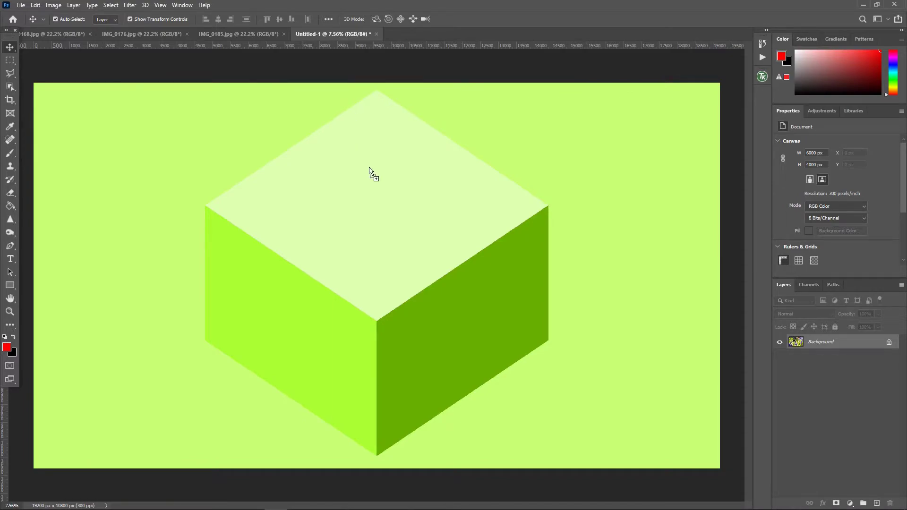
left_click_drag(381, 212, 376, 208)
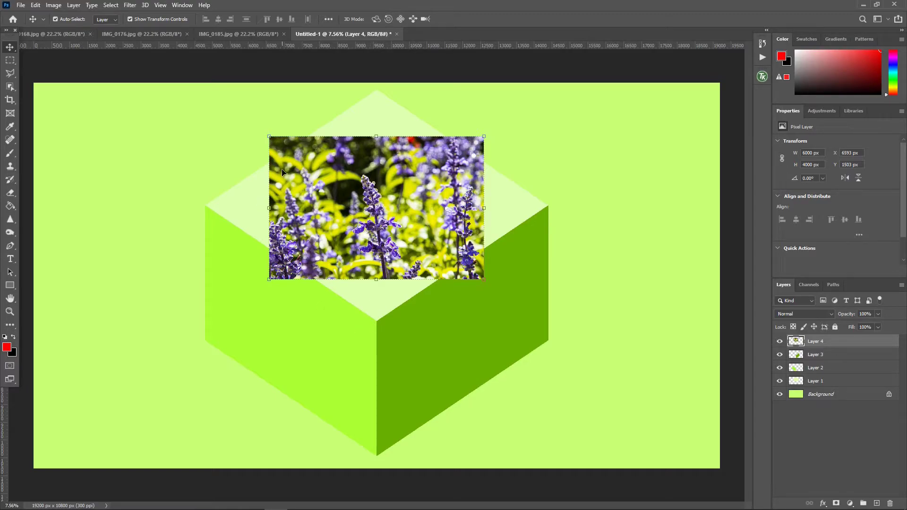
key("ctrl")
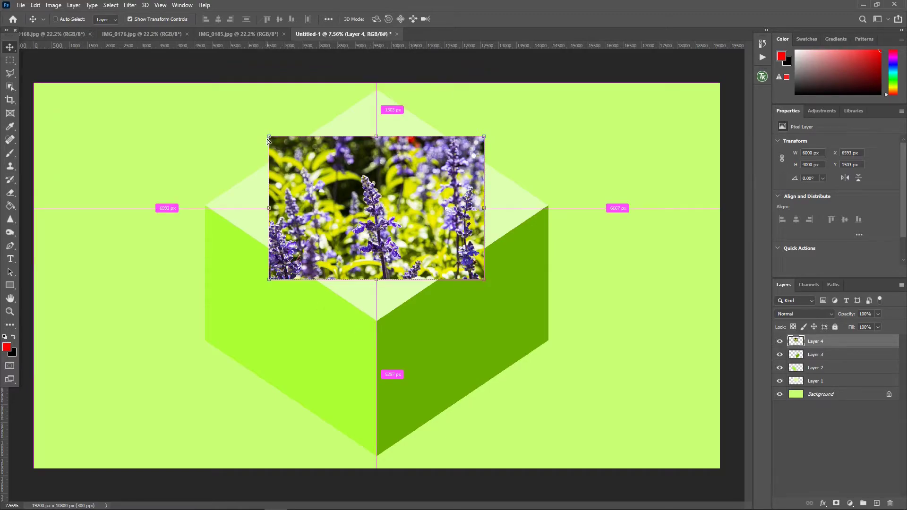
left_click(33, 5)
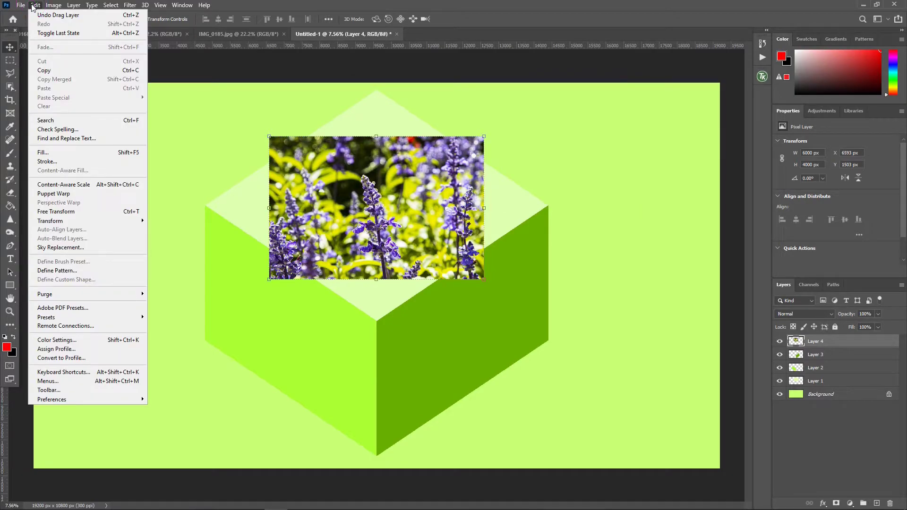
mouse_move(85, 220)
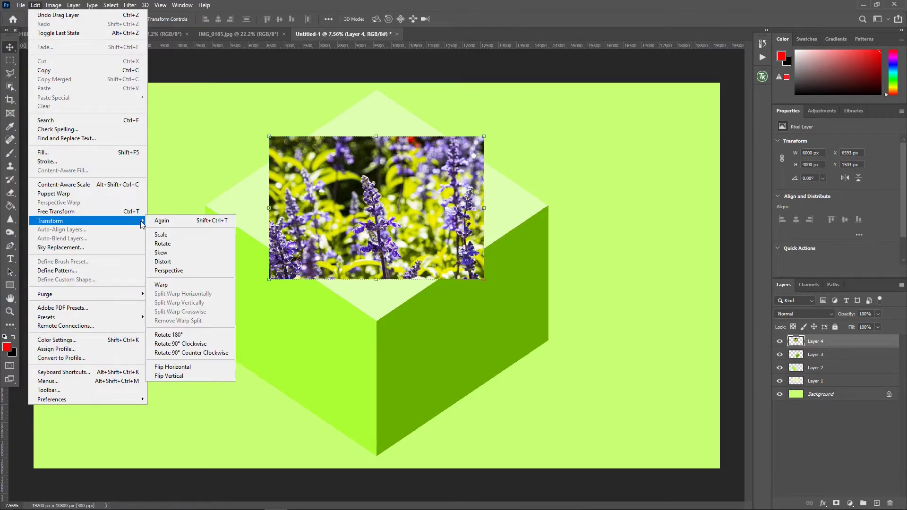
Step: Distort the lavender photo's four corners onto the cube top face's diamond vertices and commit
left_click(169, 259)
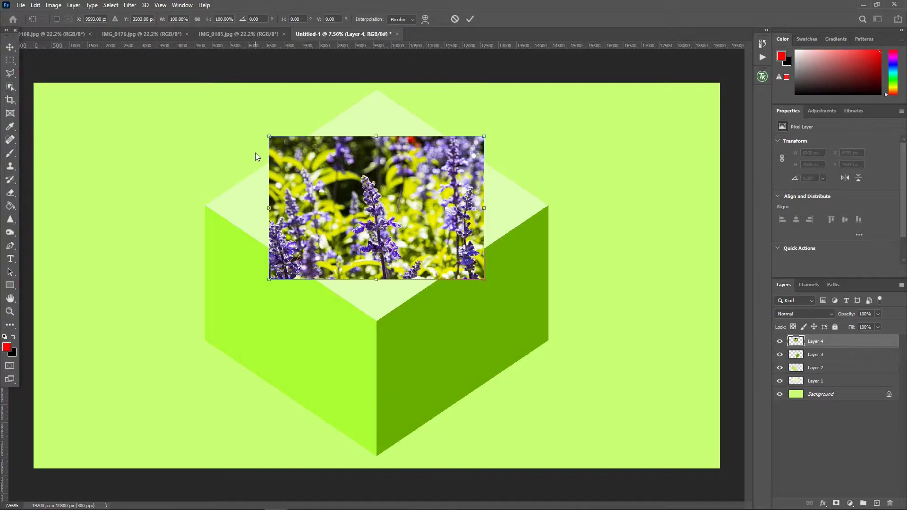
left_click_drag(270, 136, 214, 206)
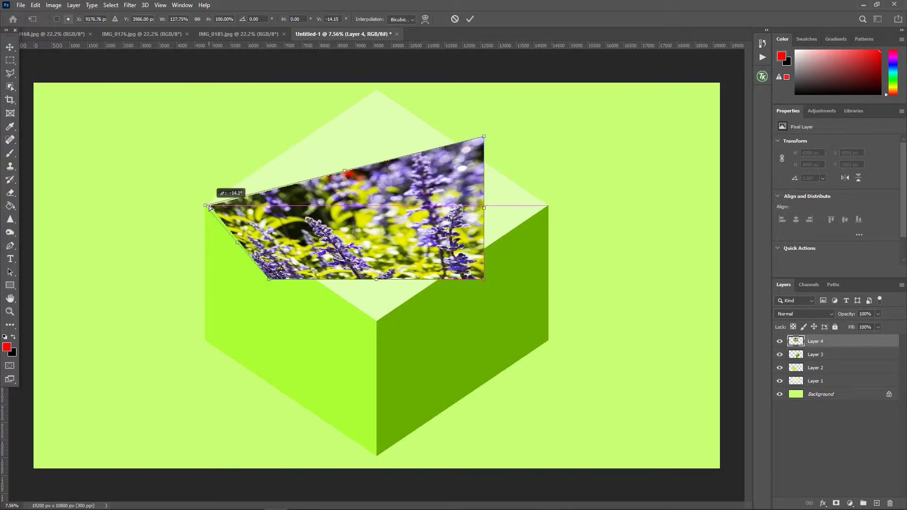
left_click_drag(214, 206, 204, 205)
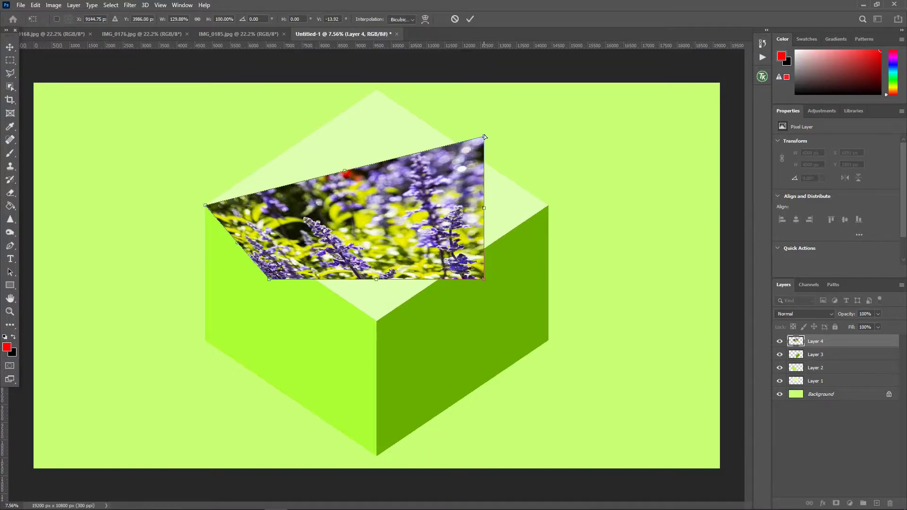
left_click_drag(484, 137, 380, 93)
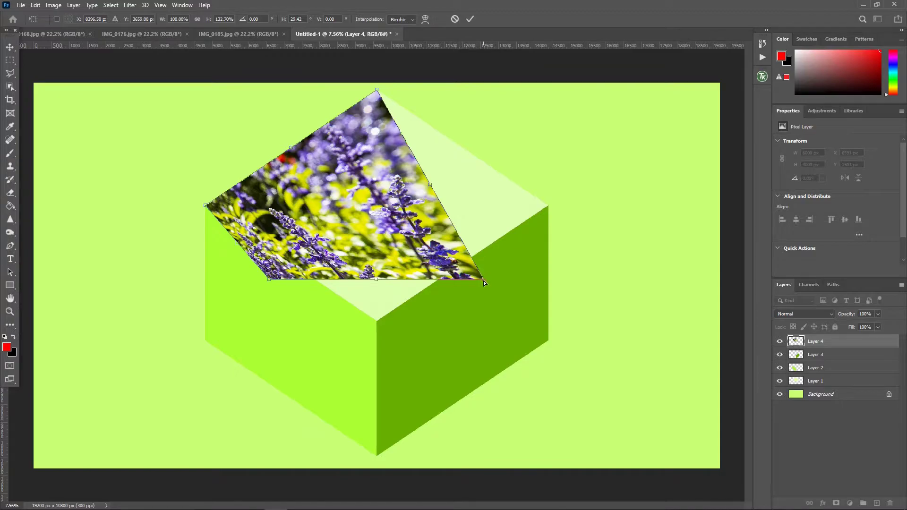
left_click_drag(484, 281, 548, 206)
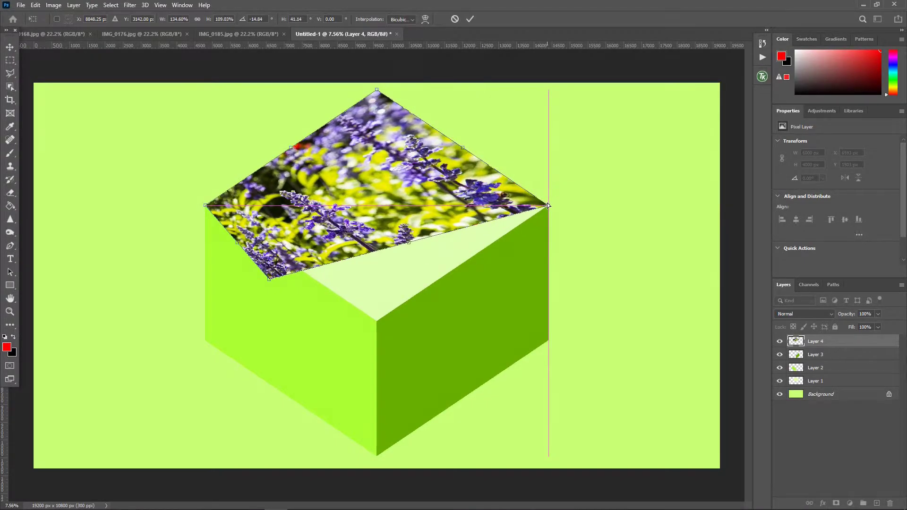
mouse_move(269, 279)
left_mouse_down()
mouse_move(368, 303)
mouse_move(377, 321)
left_mouse_up()
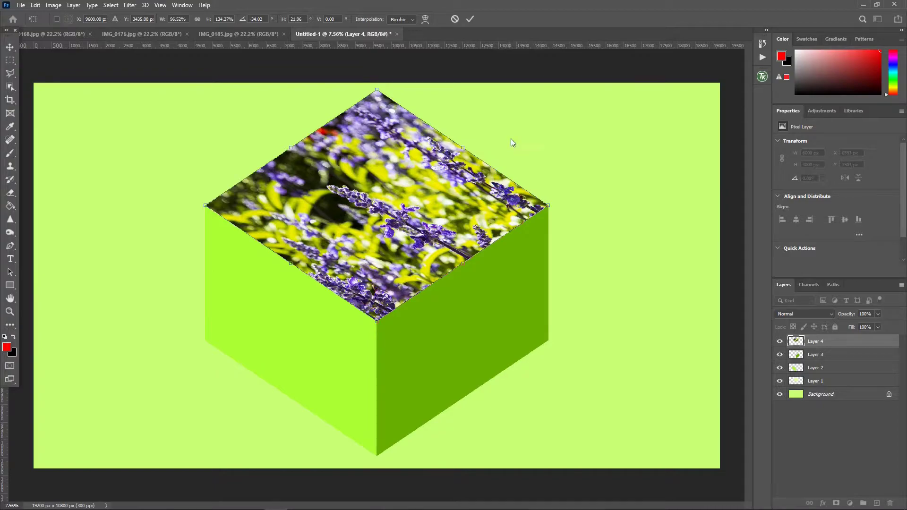
left_click(470, 19)
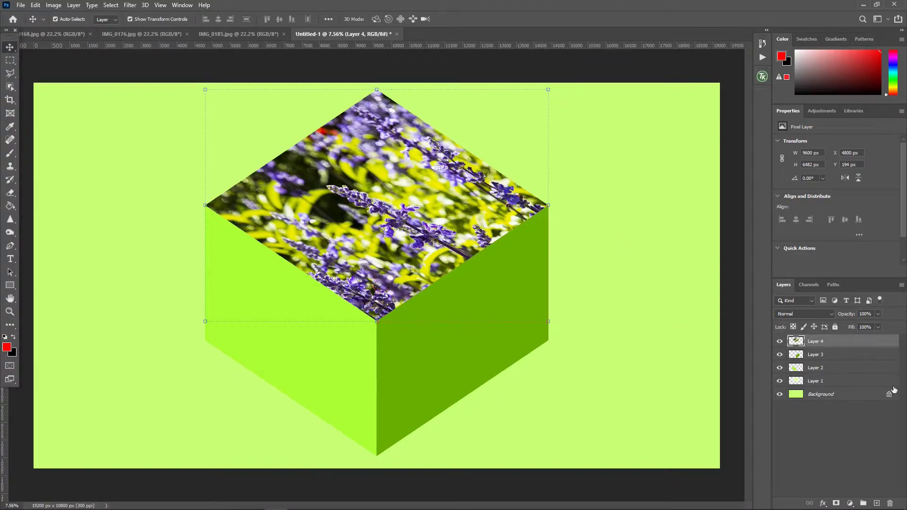
Step: Load Layer 1's top-face outline as a selection, invert it, and feather it by 200 pixels
left_click(821, 382)
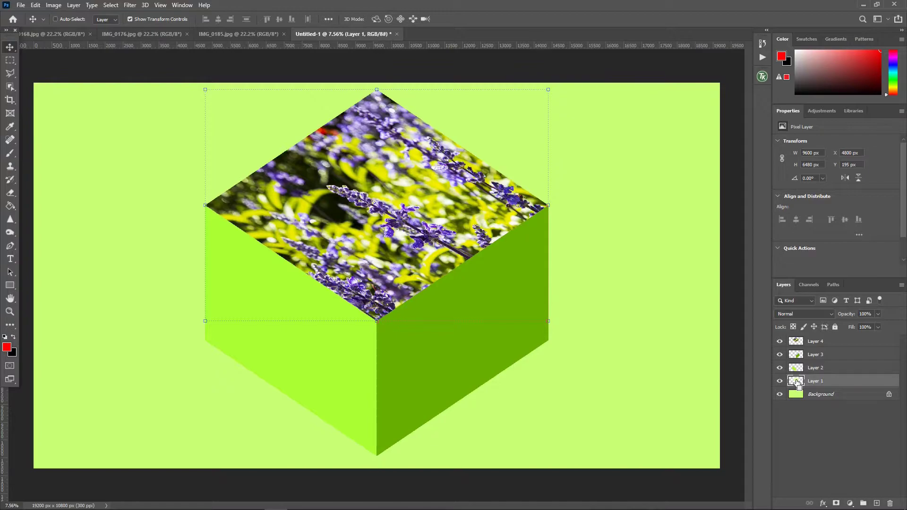
left_click(797, 382, "ctrl")
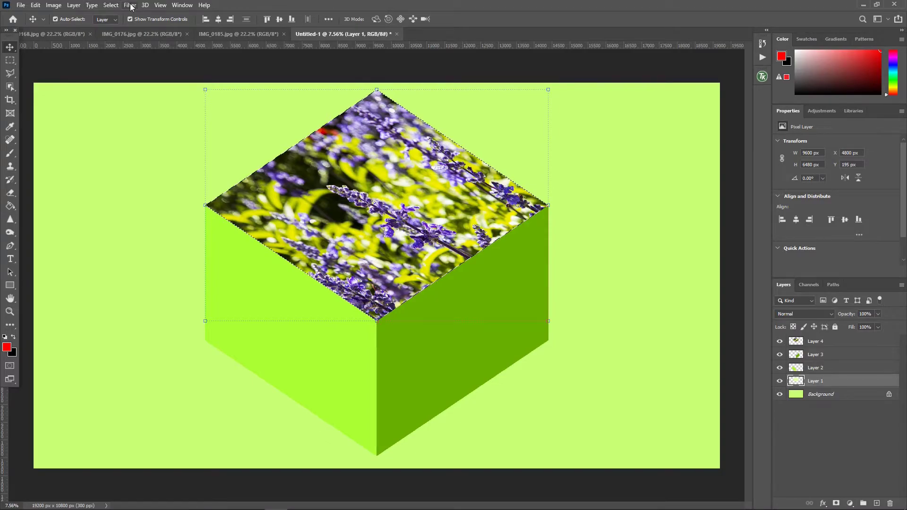
left_click(113, 8)
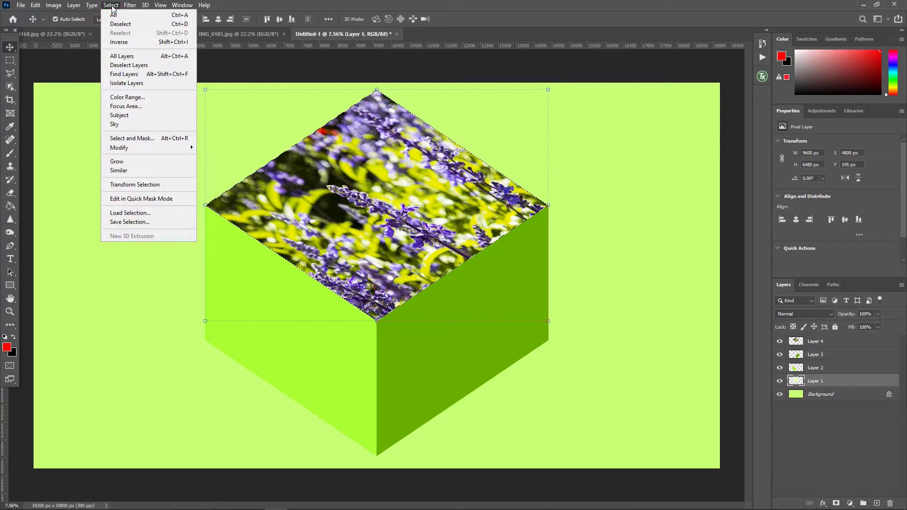
left_click(118, 43)
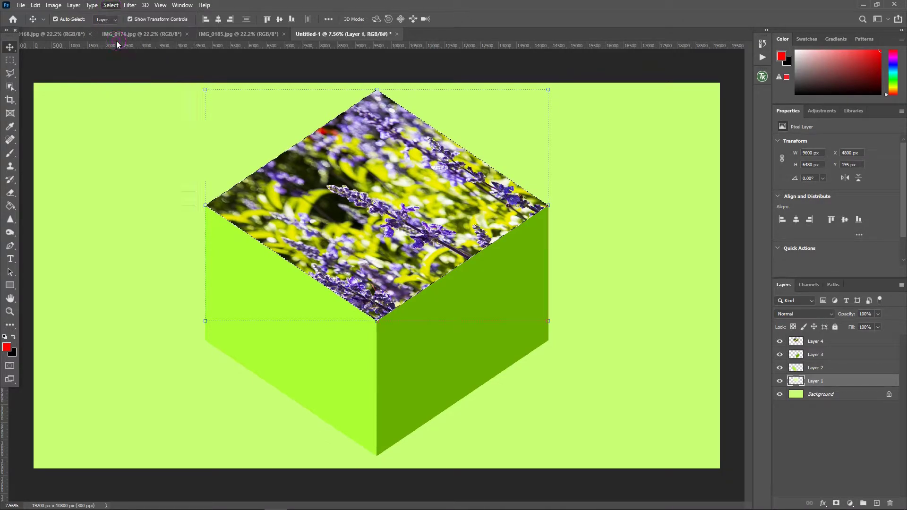
left_click(113, 6)
mouse_move(119, 147)
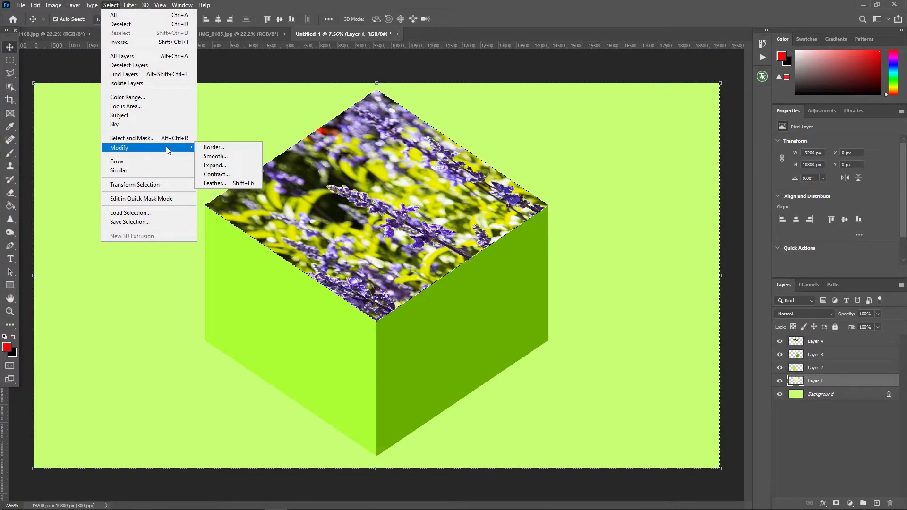
left_click(212, 183)
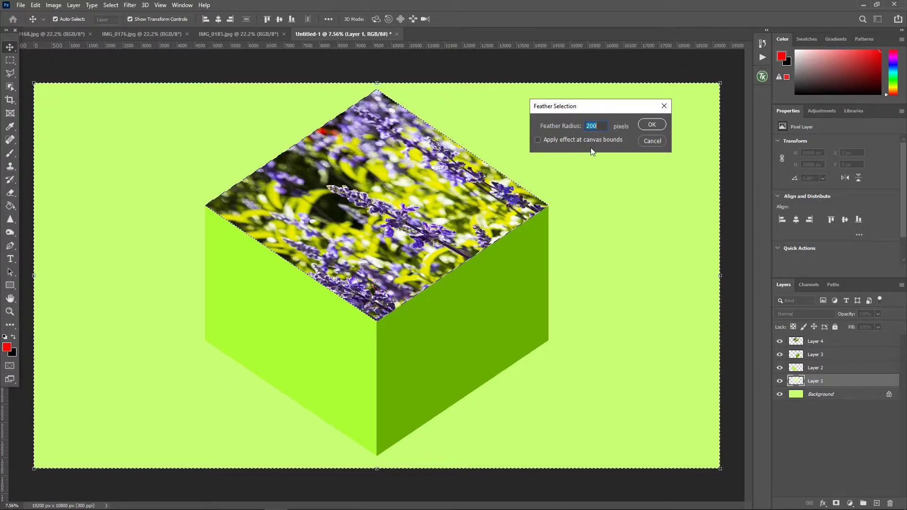
left_click(652, 125)
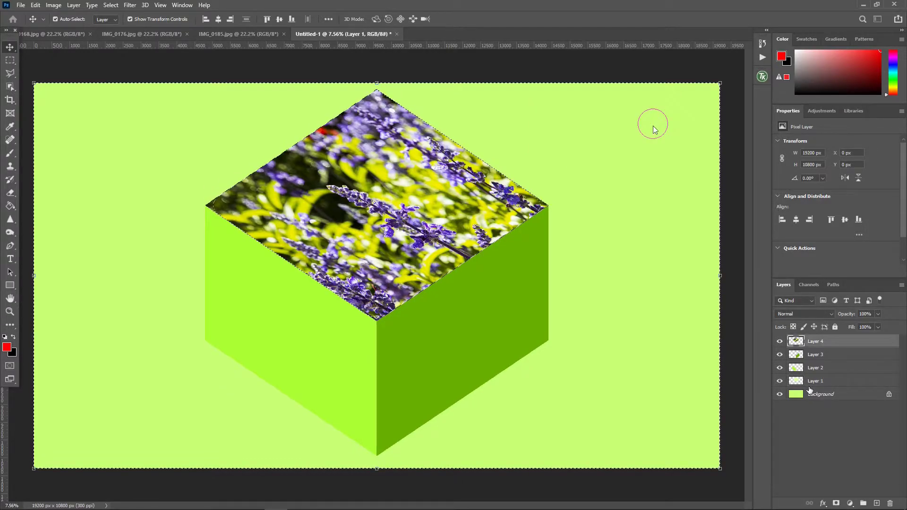
Step: On Layer 4, remove the feathered area around the lavender top face, then deselect
left_click(831, 343)
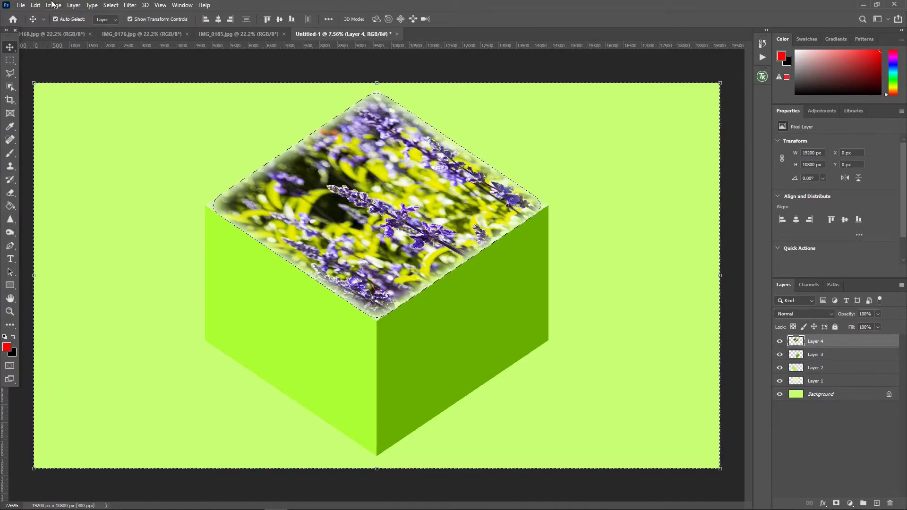
left_click(111, 6)
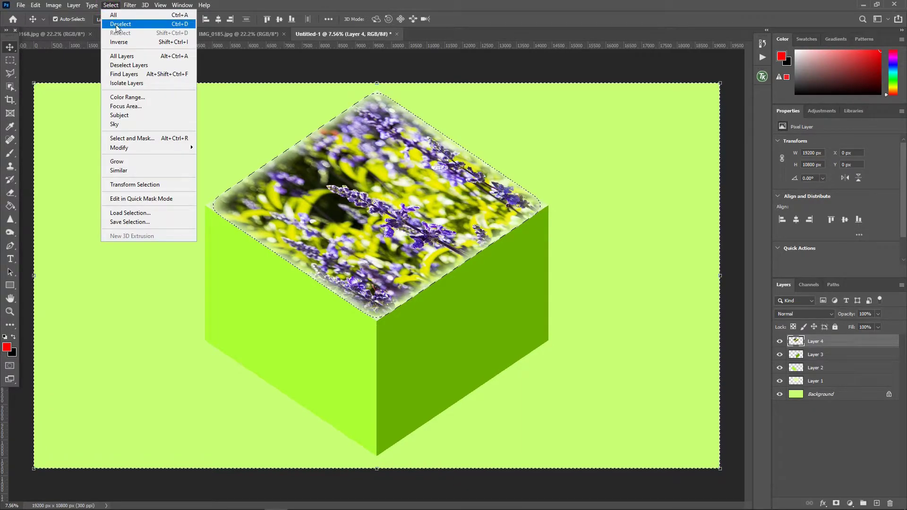
left_click(121, 24)
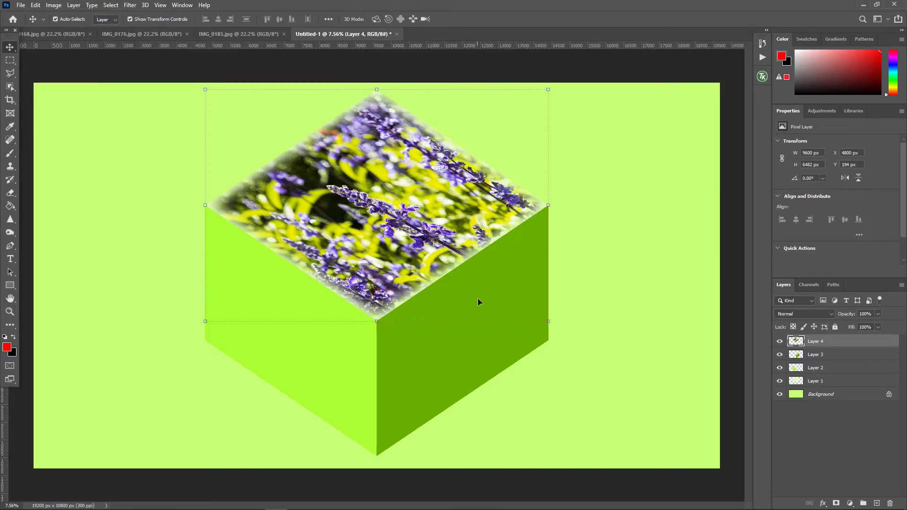
Step: Bring the IMG_0176 rose photo into the Untitled-1 cube document
left_click(835, 358)
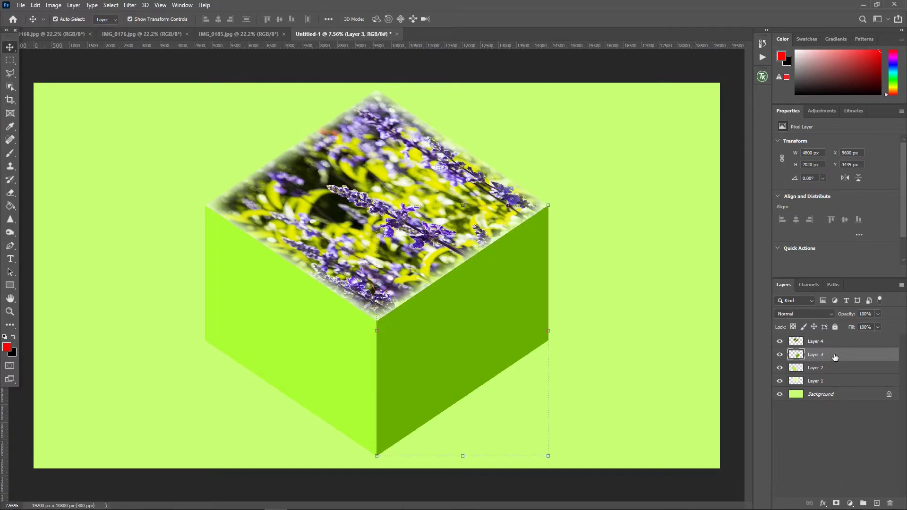
left_click(135, 34)
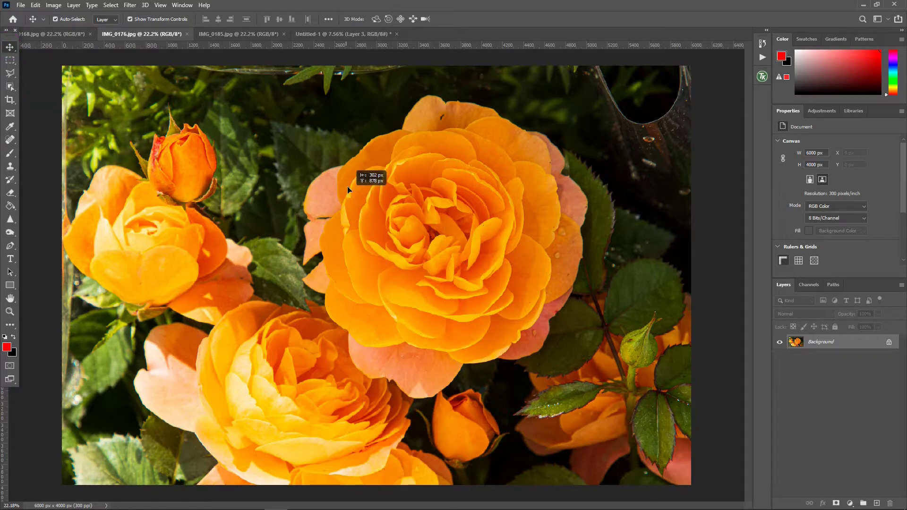
left_click(347, 34)
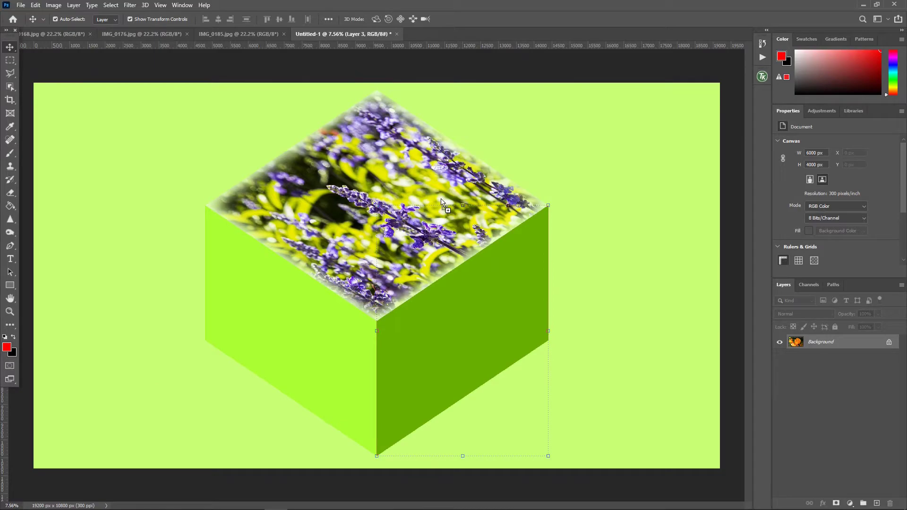
left_click_drag(468, 329, 467, 329)
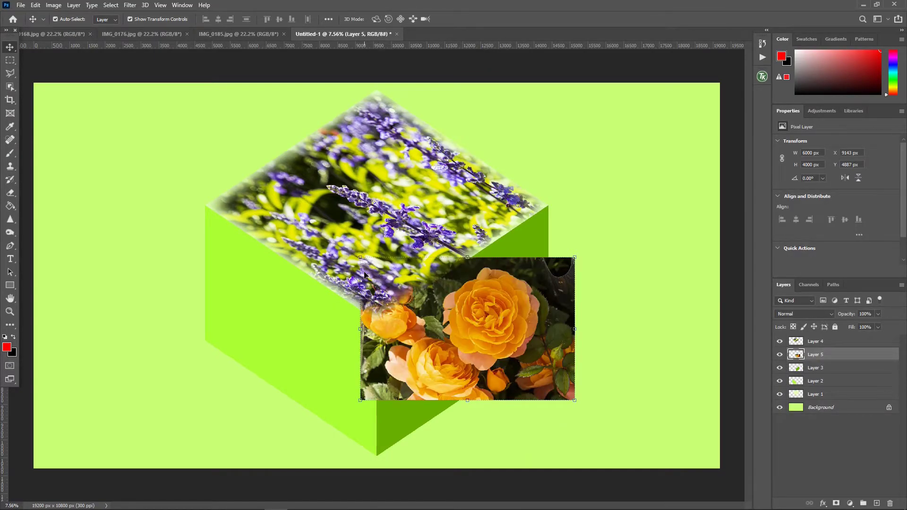
Step: Distort the rose photo's corners onto the cube's right-face vertices and commit
left_click(35, 6)
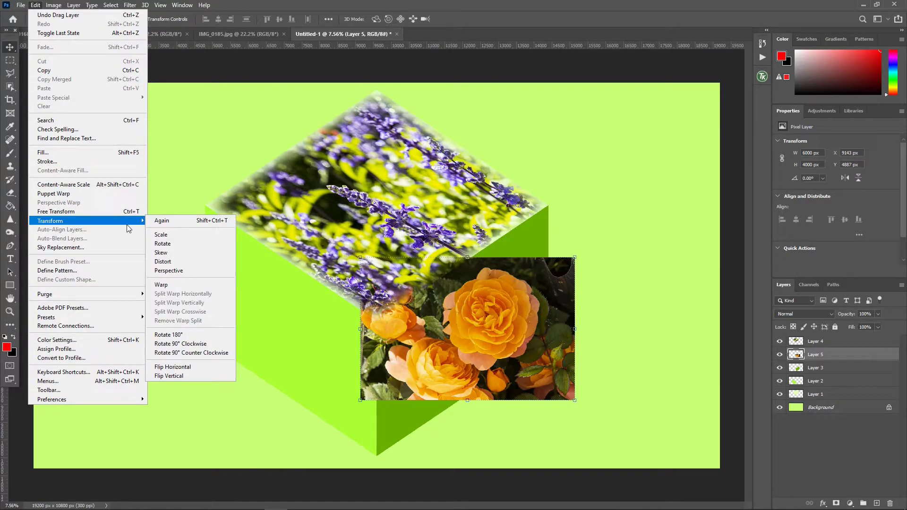
mouse_move(85, 220)
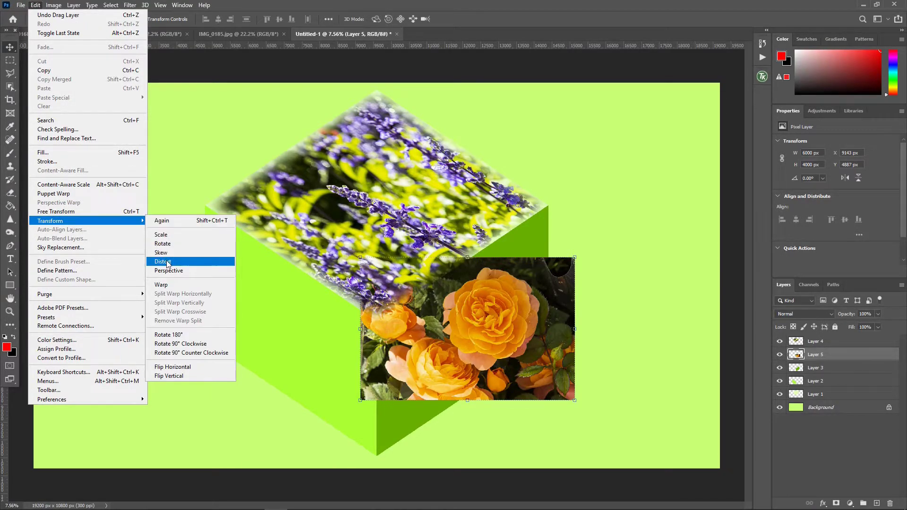
left_click(170, 261)
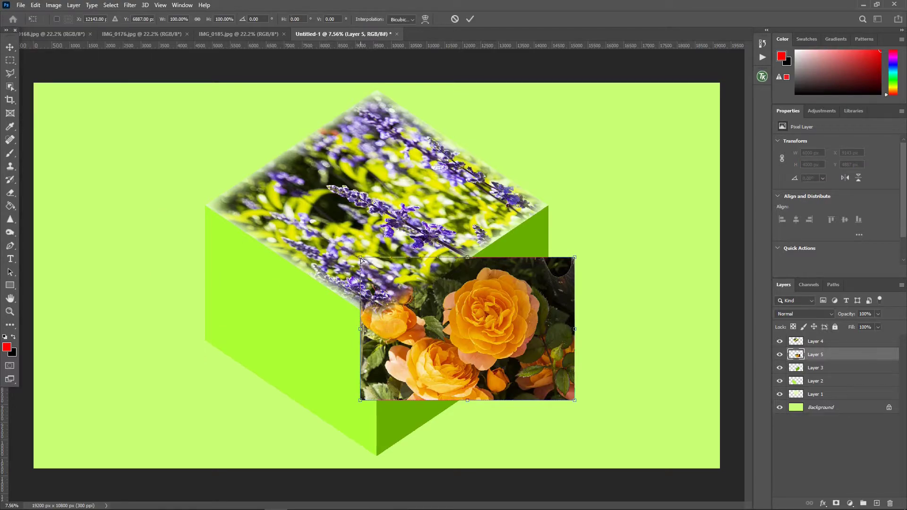
mouse_move(360, 258)
left_mouse_down()
mouse_move(386, 325)
mouse_move(377, 322)
left_mouse_up()
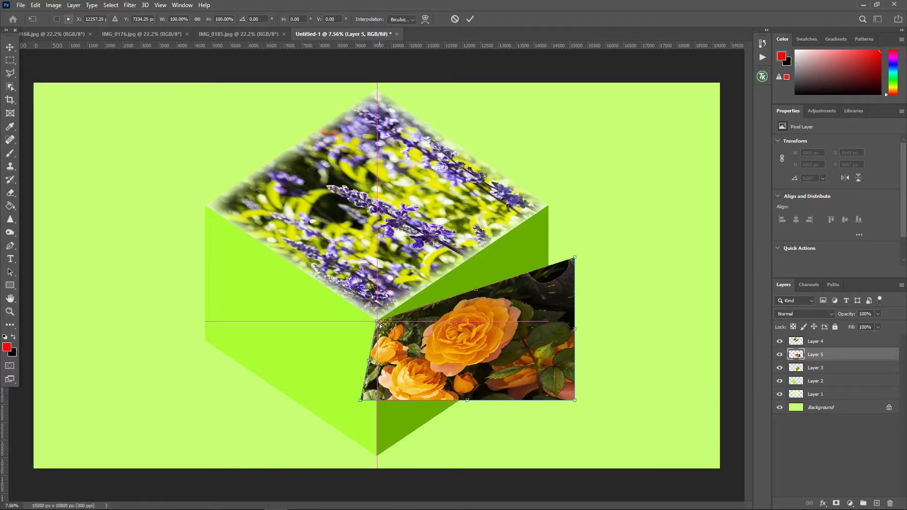
left_click_drag(361, 401, 377, 456)
left_click_drag(575, 259, 547, 211)
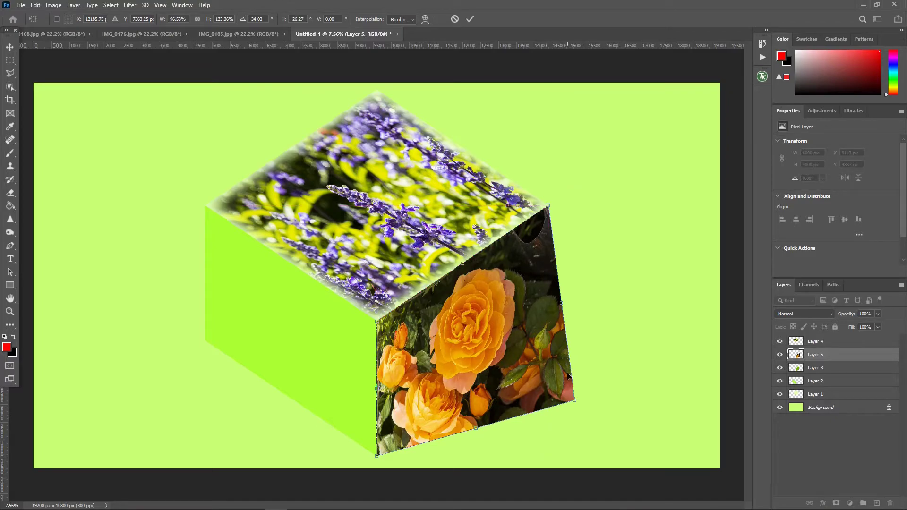
mouse_move(575, 402)
left_mouse_down()
mouse_move(537, 371)
mouse_move(546, 341)
left_mouse_up()
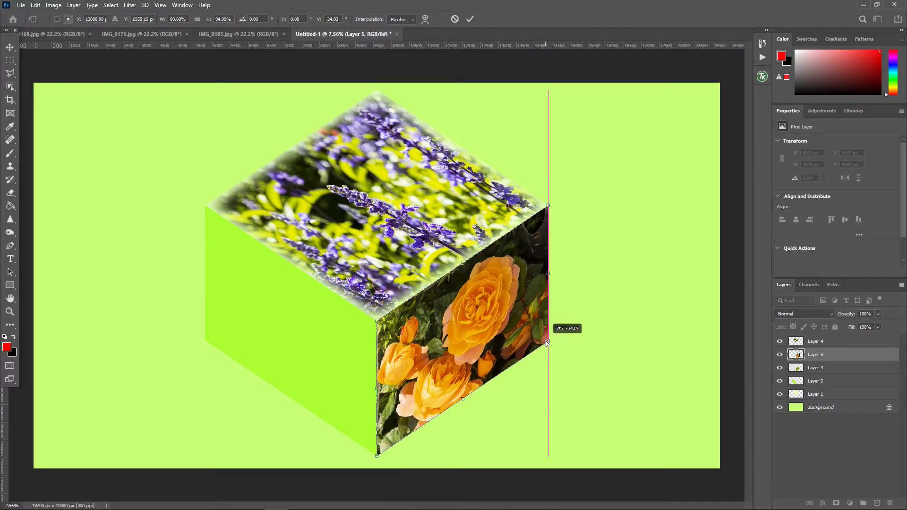
left_click_drag(546, 341, 545, 341)
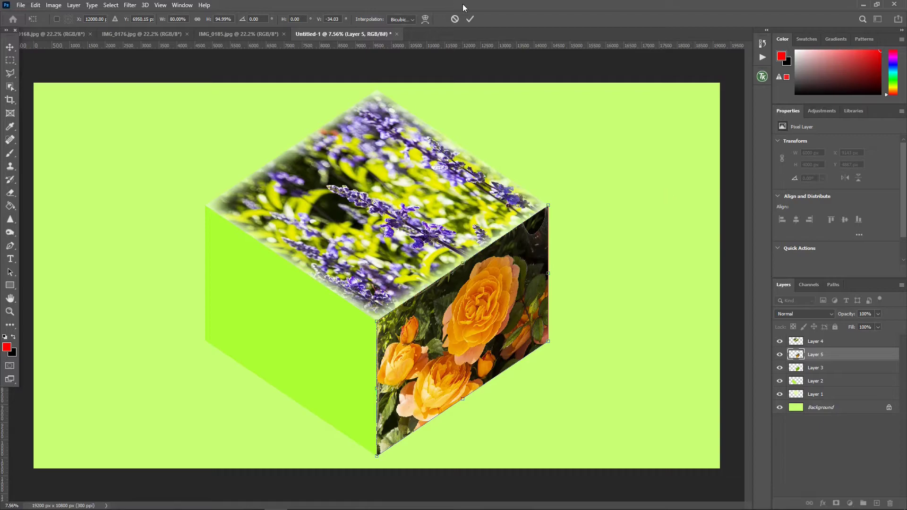
left_click(469, 19)
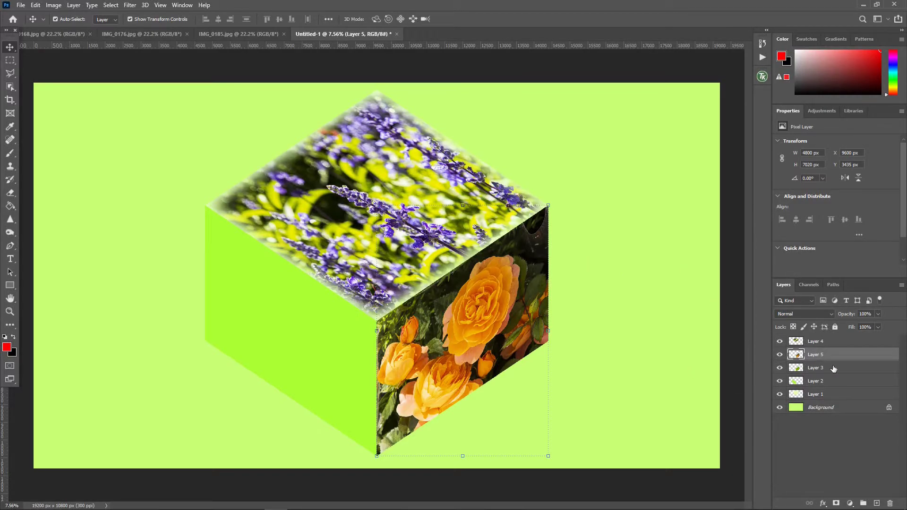
Step: Select everything outside Layer 3's right-face outline, feathered by 200 pixels
left_click(832, 368)
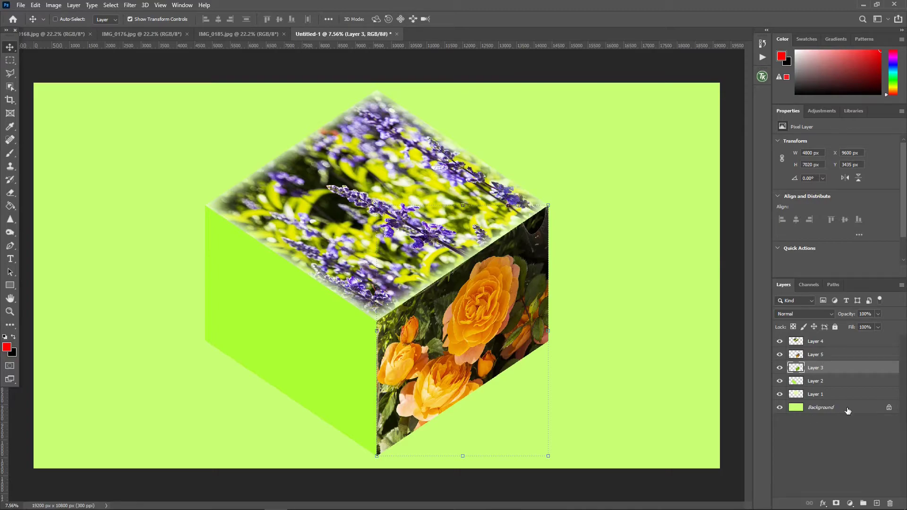
left_click(798, 367, "ctrl")
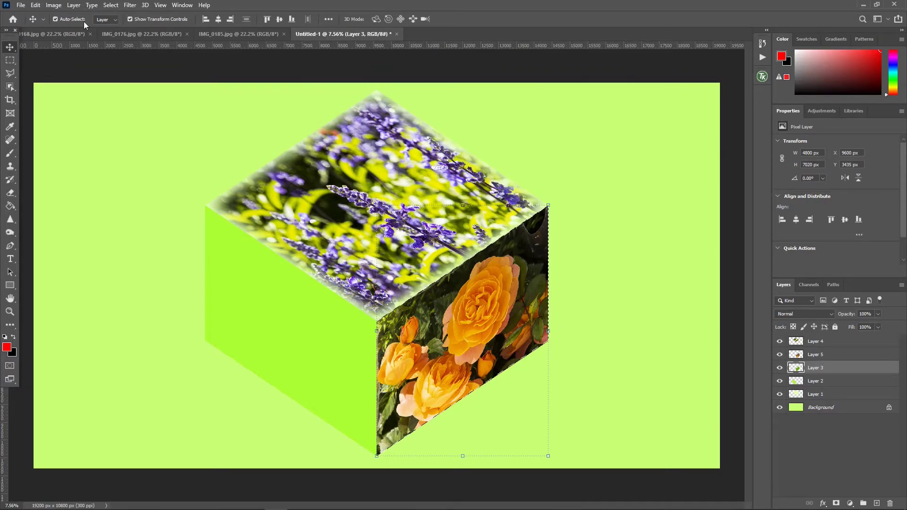
left_click(110, 5)
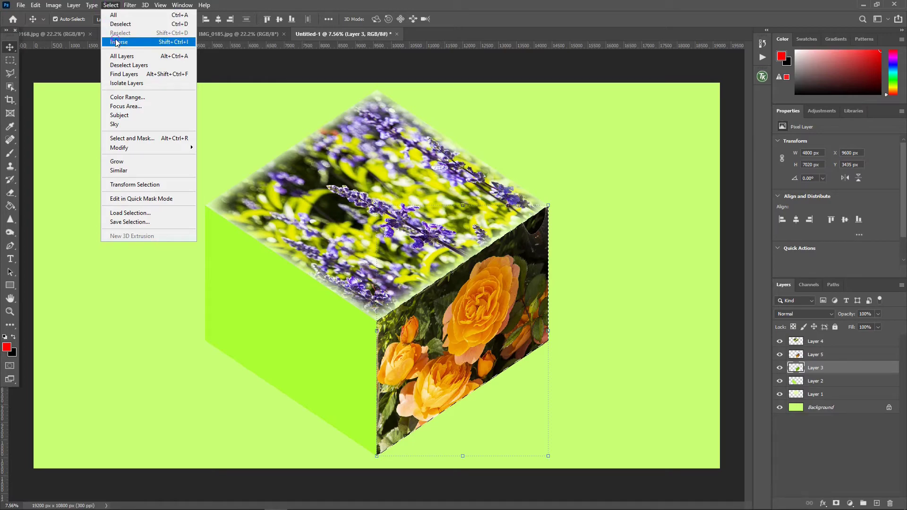
left_click(116, 39)
left_click(111, 6)
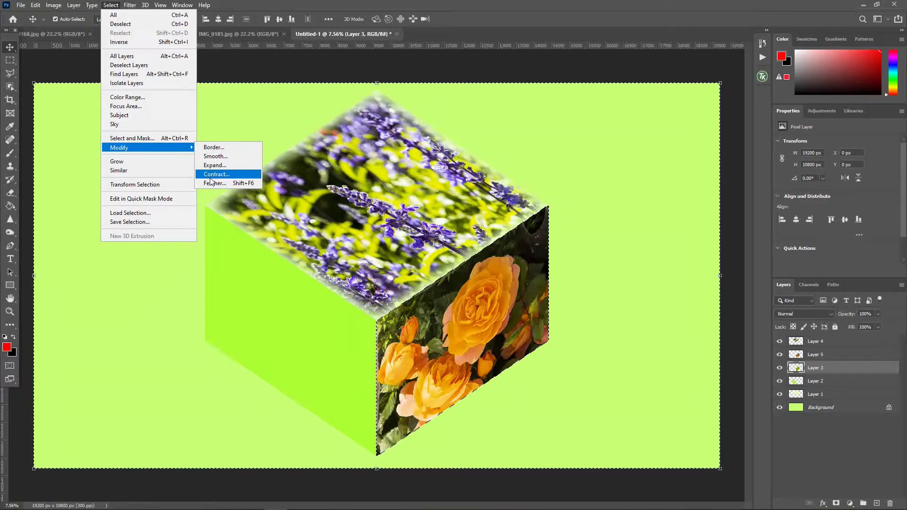
mouse_move(119, 147)
left_click(212, 183)
left_click(651, 125)
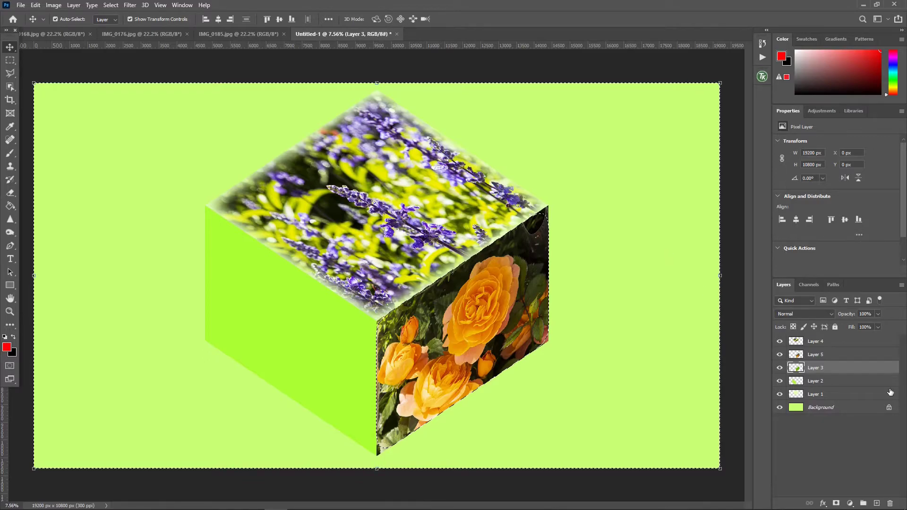
Step: On Layer 5, remove the feathered area around the rose face, then deselect
left_click(830, 355)
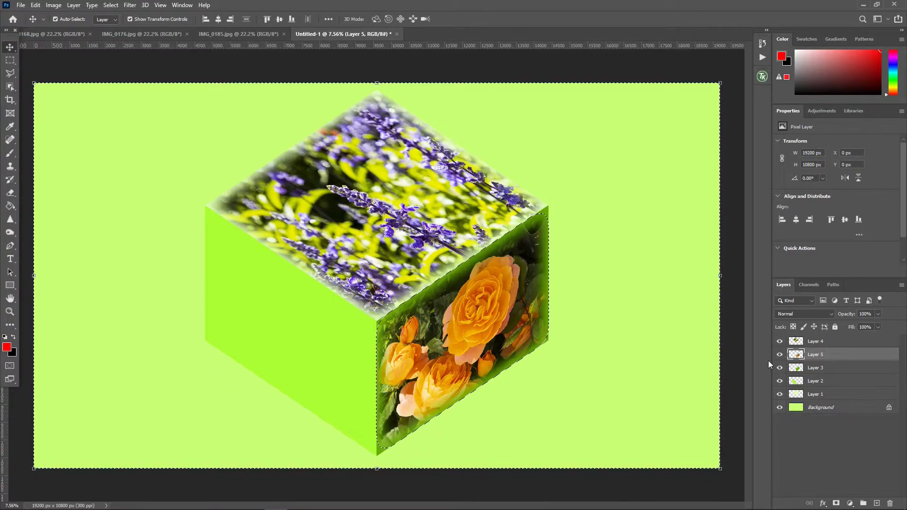
left_click(111, 5)
left_click(118, 23)
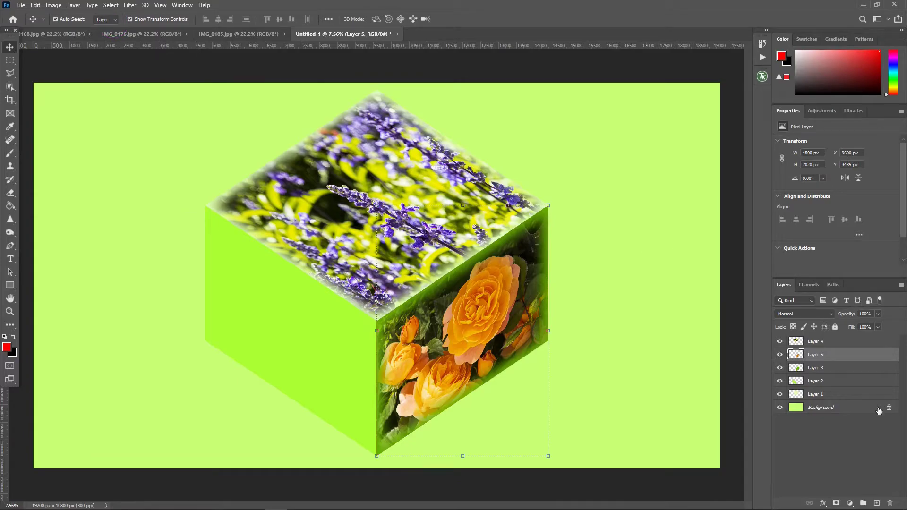
Step: Bring the IMG_0185 purple flower photo into the Untitled-1 cube document
left_click(822, 381)
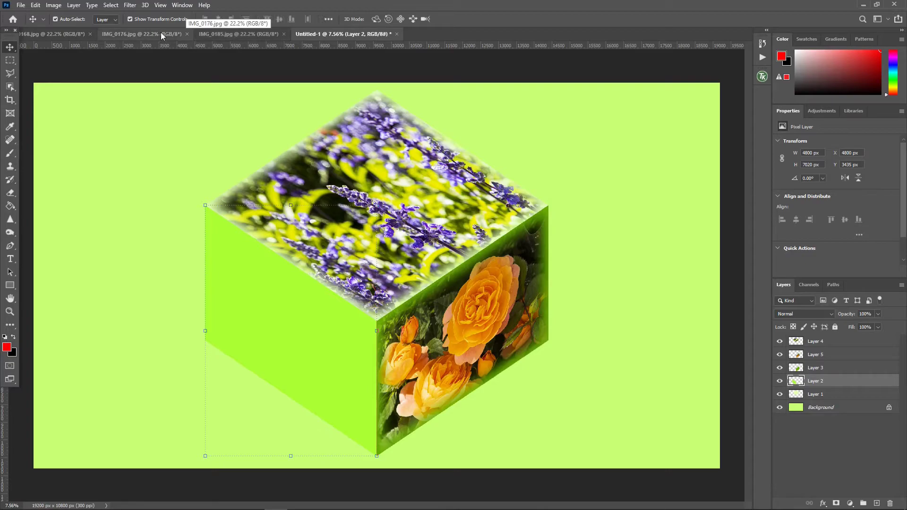
left_click(223, 33)
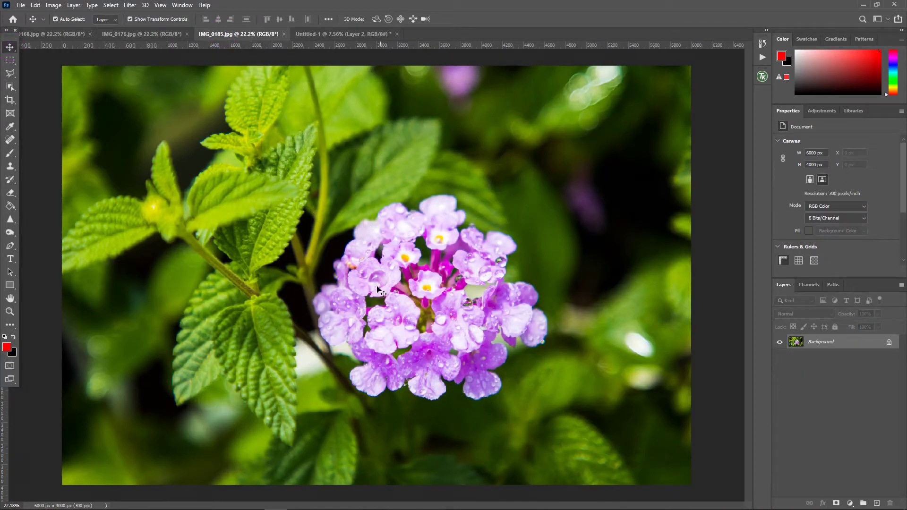
mouse_move(396, 305)
left_mouse_down()
mouse_move(349, 34)
mouse_move(285, 323)
left_mouse_up()
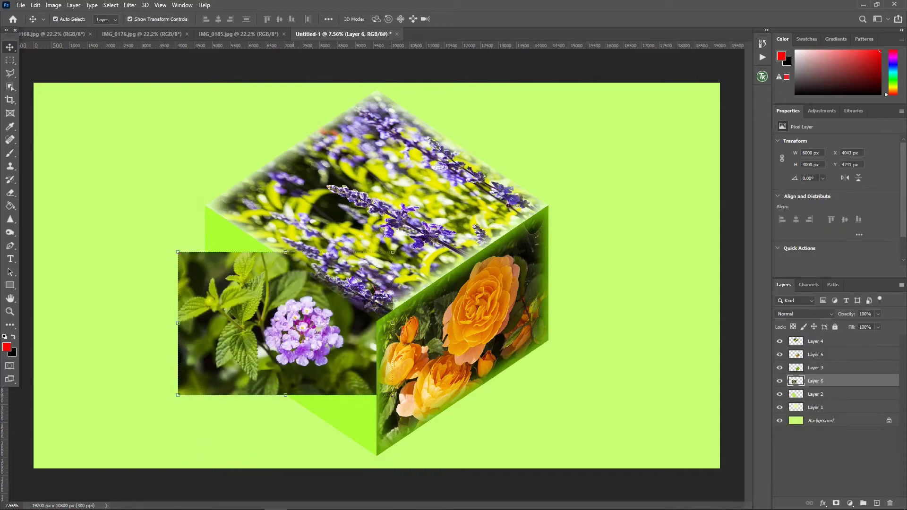
left_click(36, 4)
Step: Skew the purple flower photo's corners onto the cube's left face and commit it
left_click(163, 261)
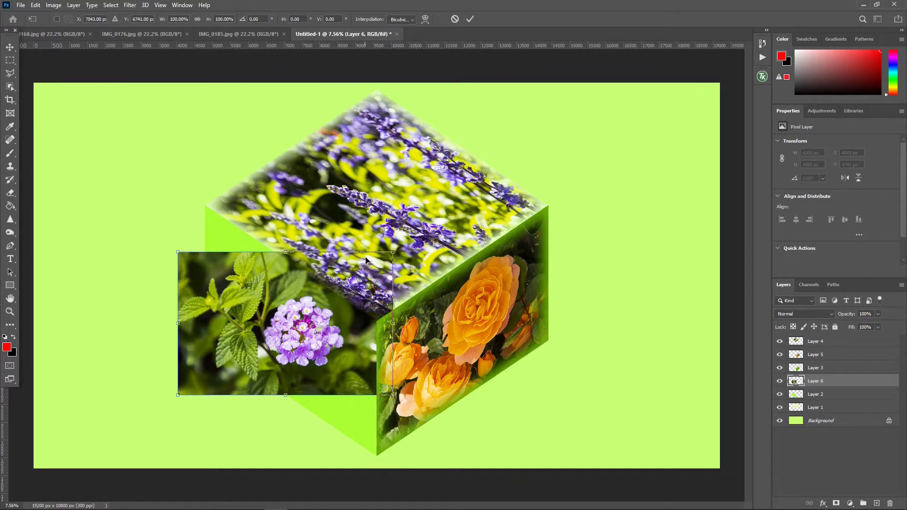
left_click_drag(392, 253, 377, 322)
left_click_drag(177, 252, 205, 205)
mouse_move(178, 395)
left_mouse_down()
mouse_move(213, 354)
mouse_move(206, 340)
left_mouse_up()
key("Return")
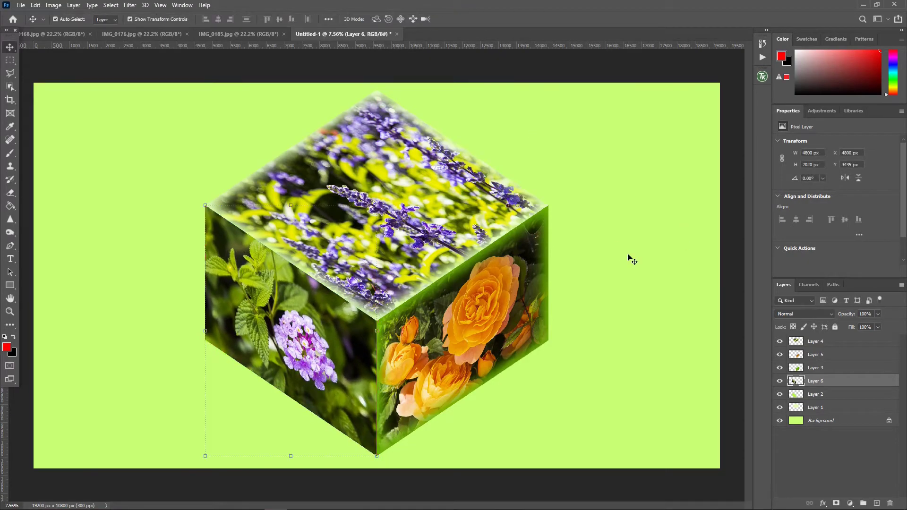
left_click(799, 396)
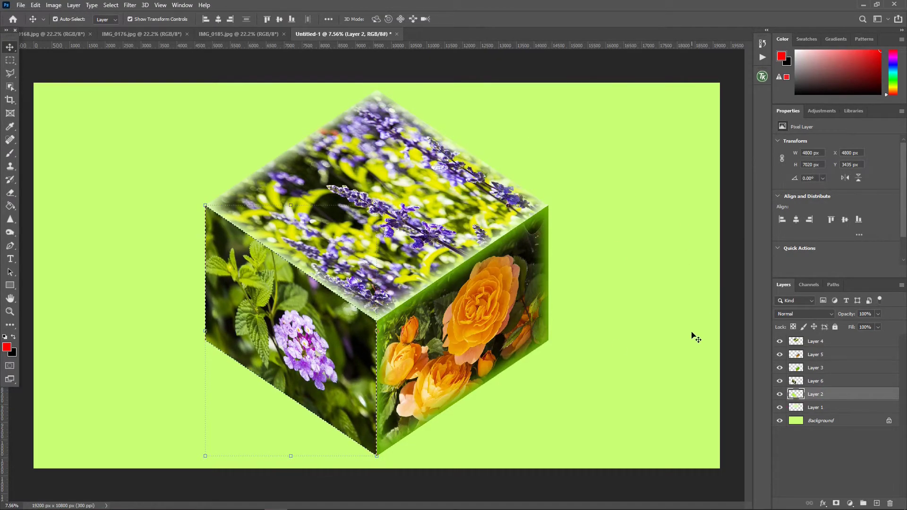
Step: On Layer 6, feather the left-face selection by 200 and then deselect
left_click(795, 381)
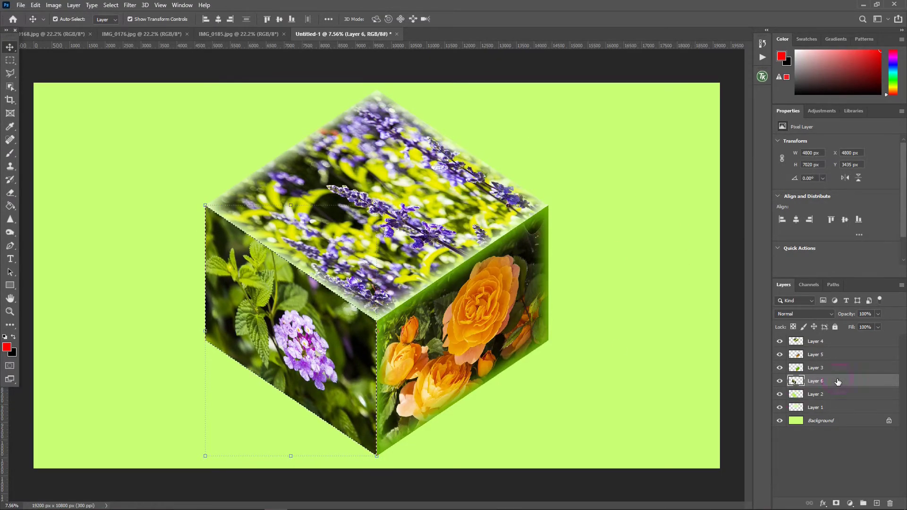
left_click(110, 5)
left_click(212, 184)
left_click(651, 124)
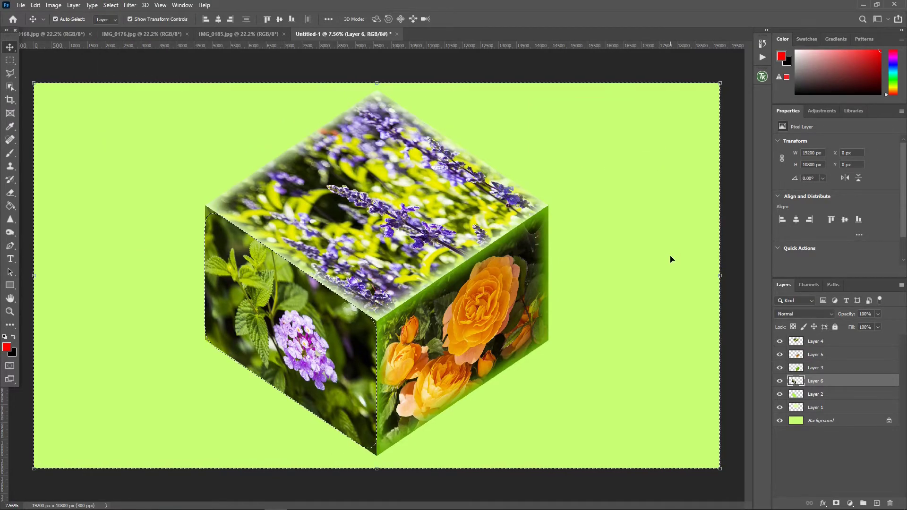
left_click(109, 5)
left_click(115, 24)
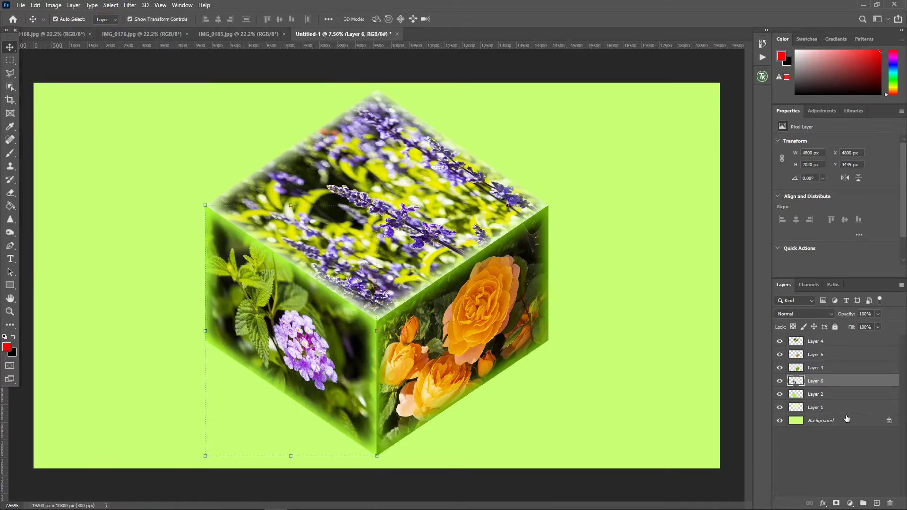
left_click(827, 341)
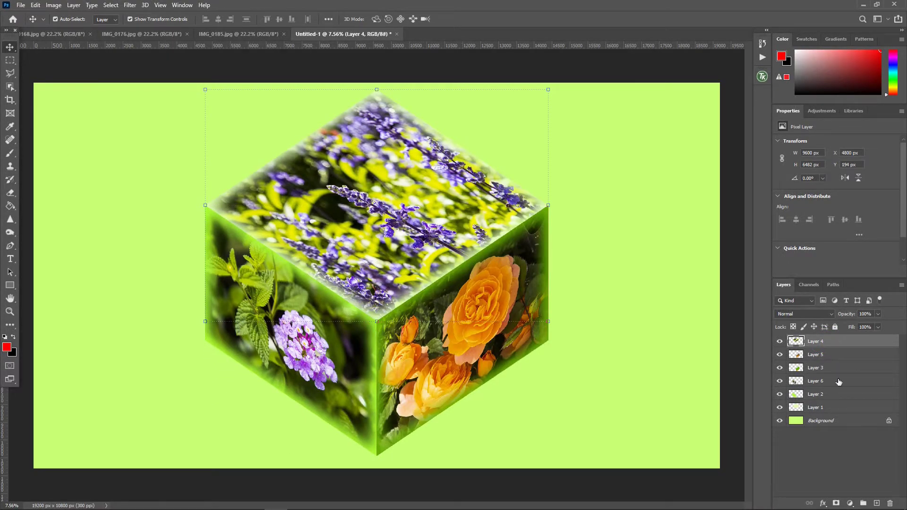
Step: Select cube face Layers 1–6 and merge them into a single layer
left_click(838, 409, "shift")
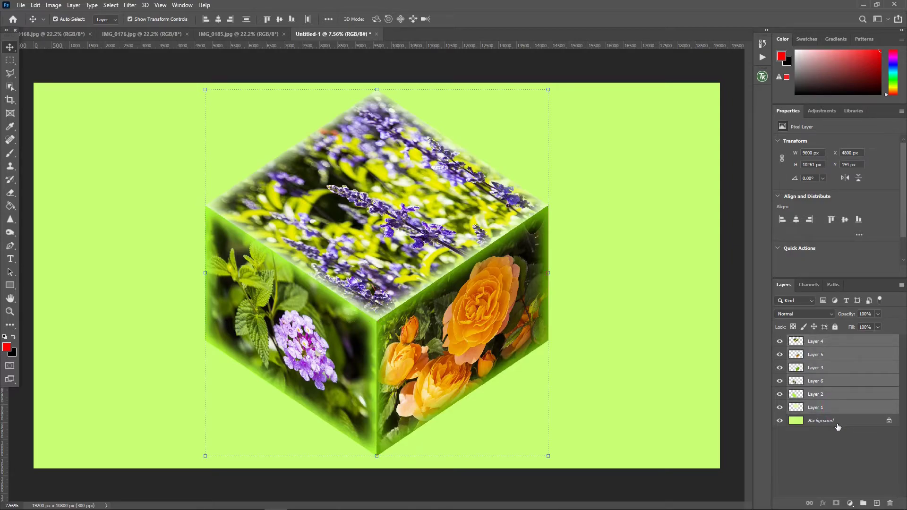
right_click(845, 343)
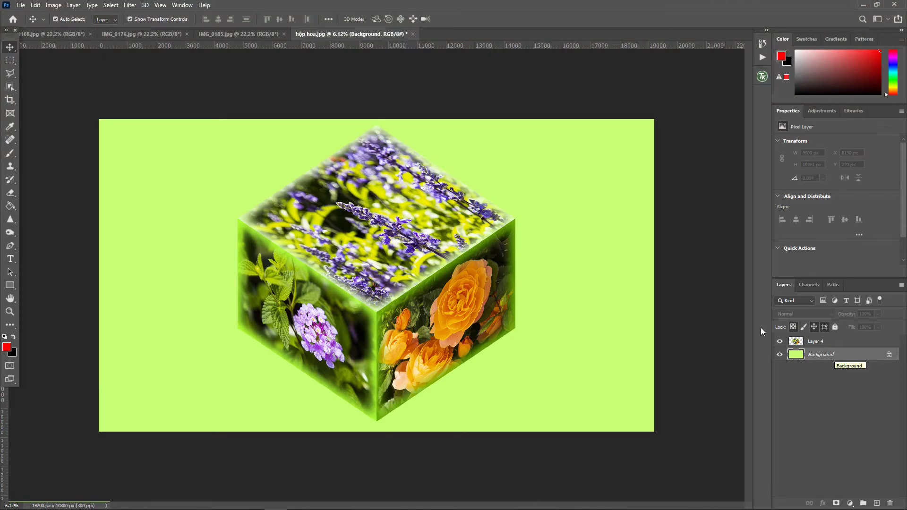
left_click(35, 6)
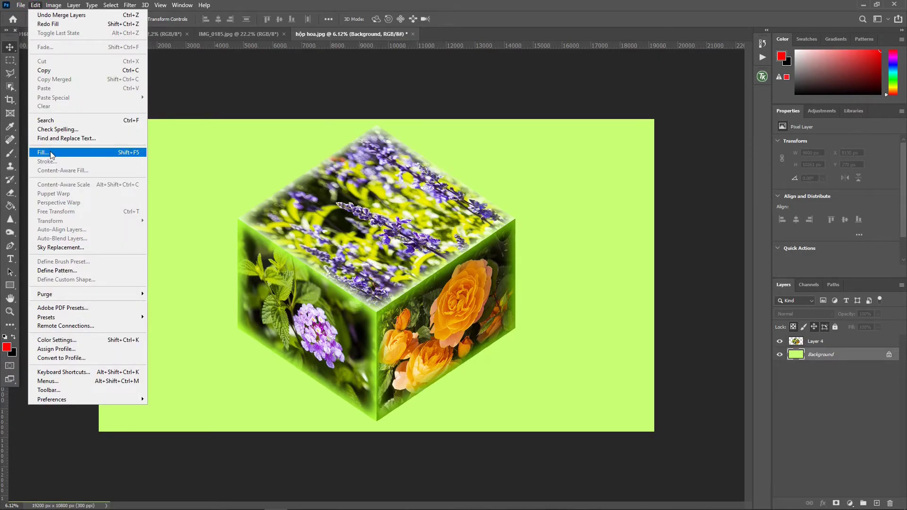
Step: Fill the Background with the pale yellow colour fff1b9
left_click(50, 150)
left_click(566, 158)
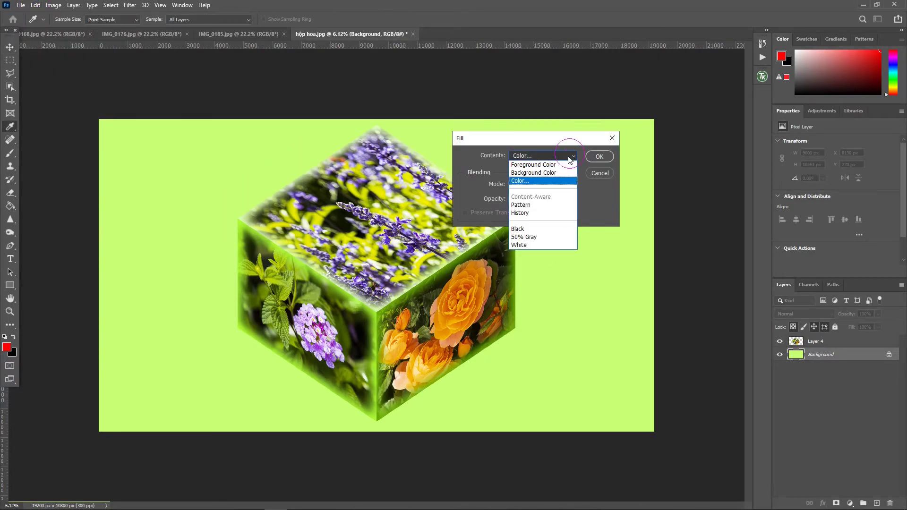
left_click(531, 181)
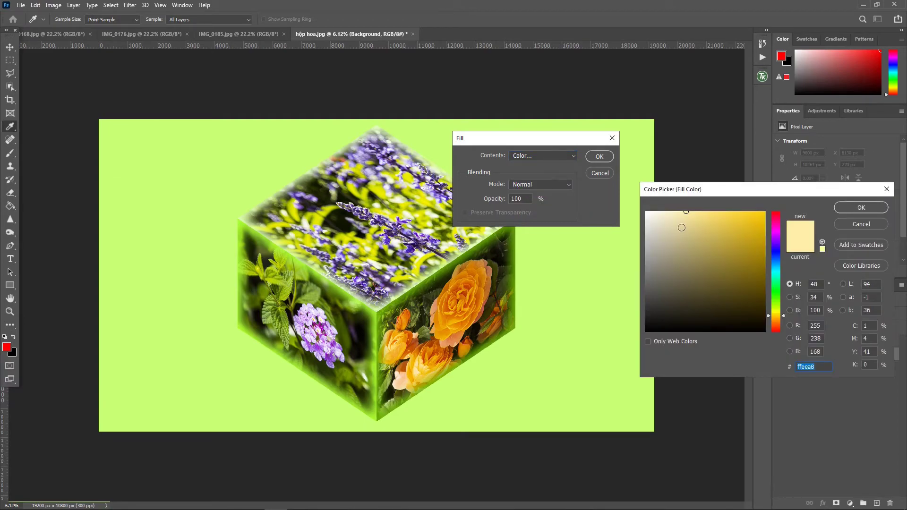
left_click(677, 212)
left_click(861, 208)
left_click(599, 155)
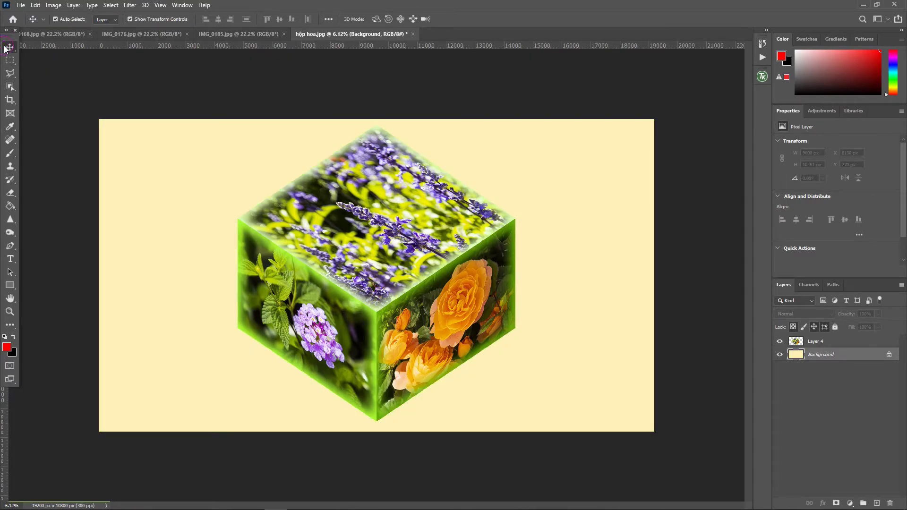
left_click(839, 340)
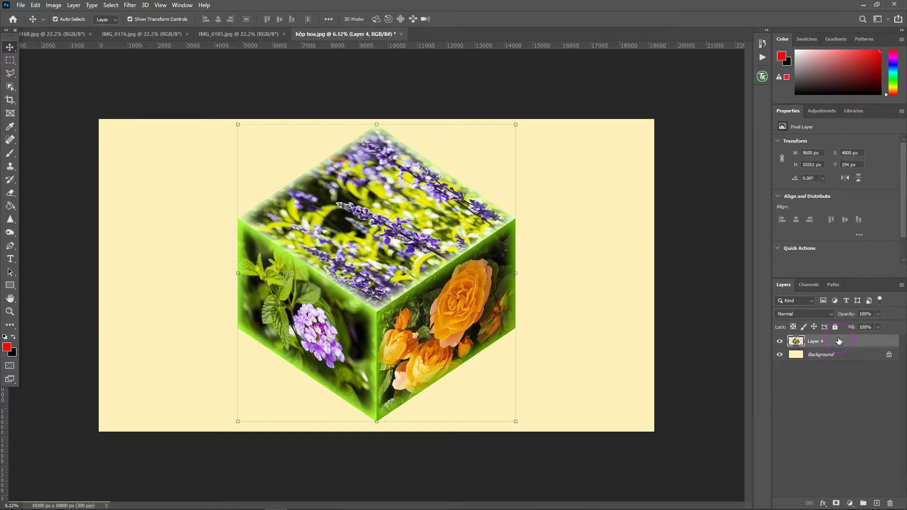
Step: Convert Layer 4 to a smart object and scale the cube down to about 79%
right_click(845, 340)
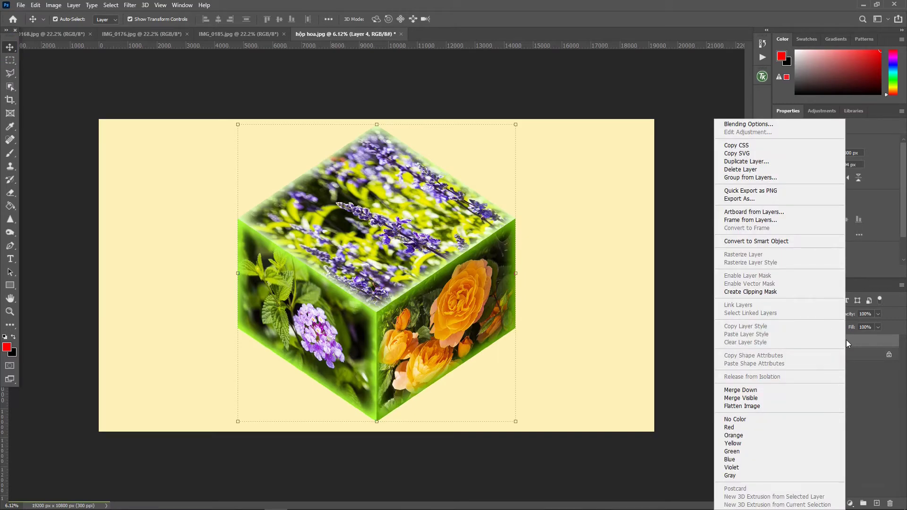
left_click(752, 242)
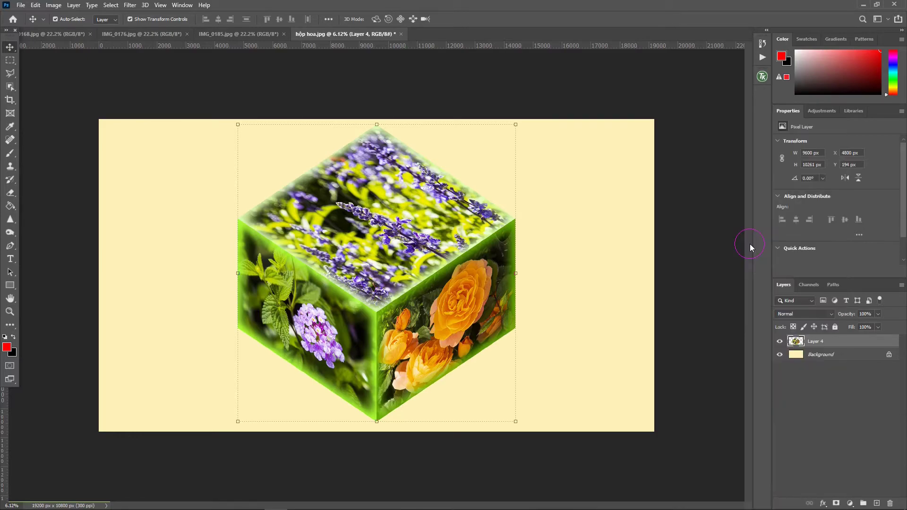
key("ctrl+t")
left_click_drag(515, 422, 458, 363)
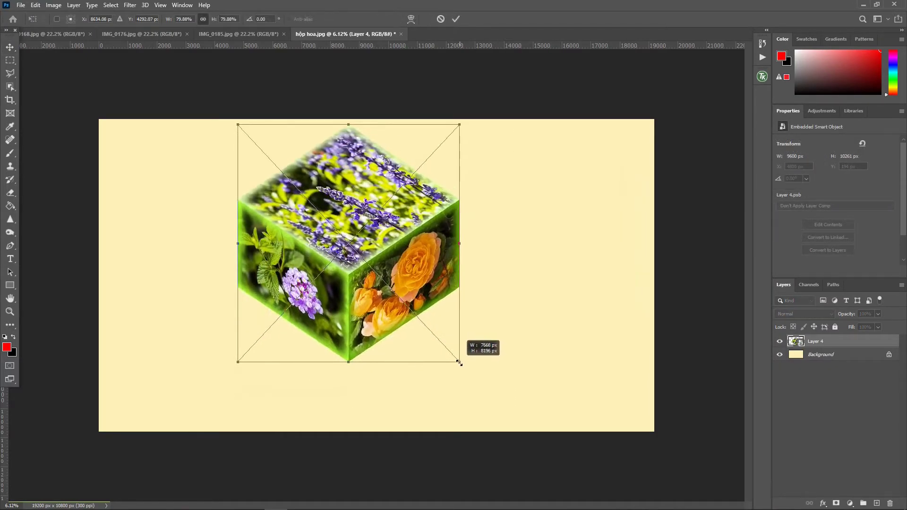
left_click_drag(458, 362, 456, 364)
left_click_drag(383, 267, 391, 282)
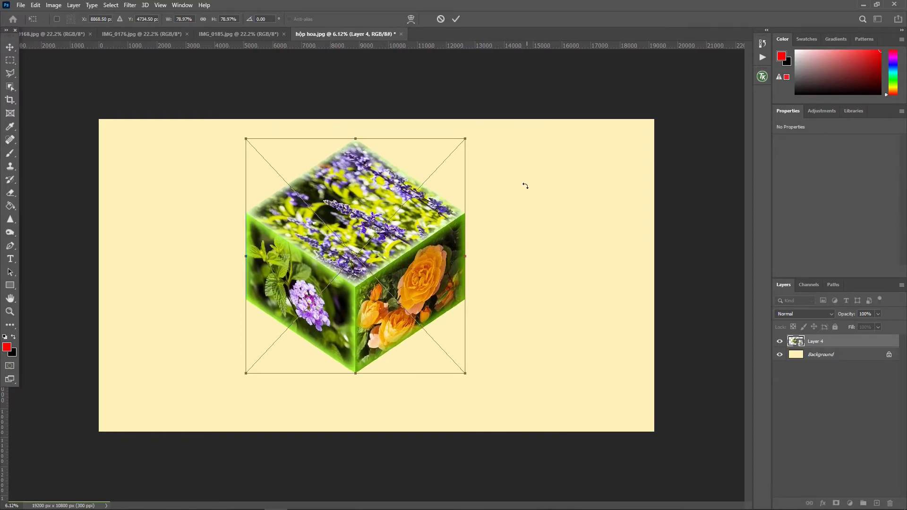
left_click(456, 19)
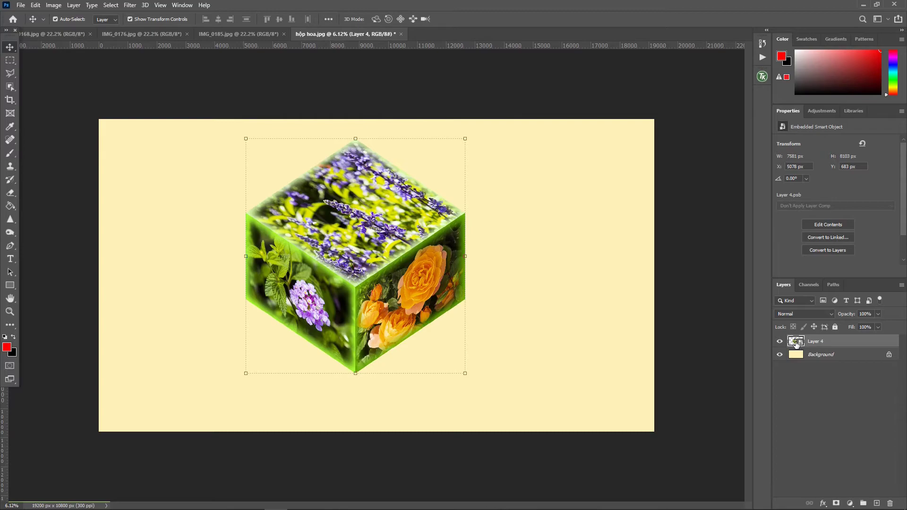
left_click_drag(795, 343, 797, 346)
Step: Load Layer 4's cube outline as a selection and add empty Layer 5 above the Background
left_click(797, 346, "ctrl")
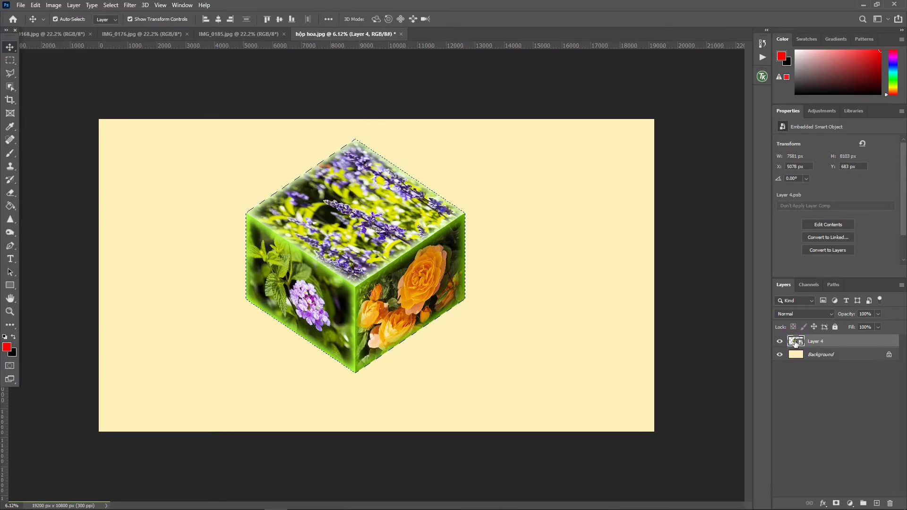
left_click(849, 357)
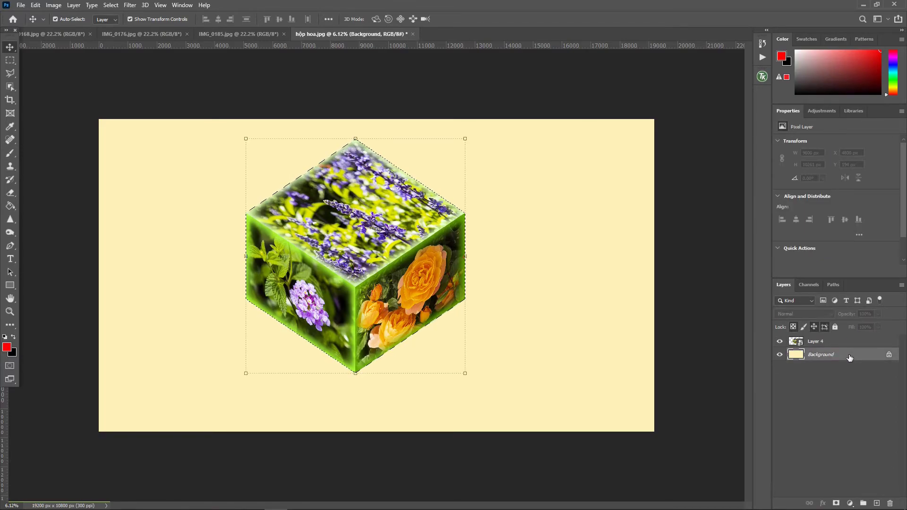
left_click(876, 503)
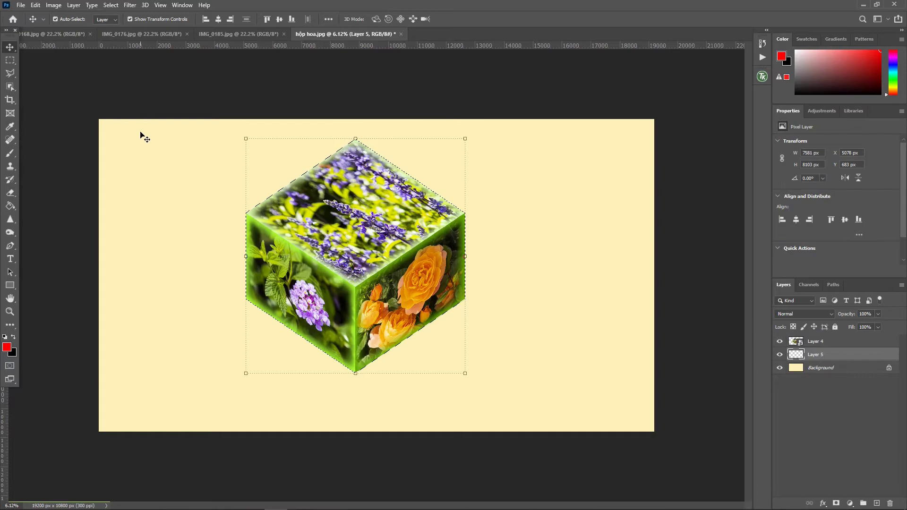
Step: Fill the cube-shaped selection on Layer 5 with black using Edit > Fill
left_click(36, 5)
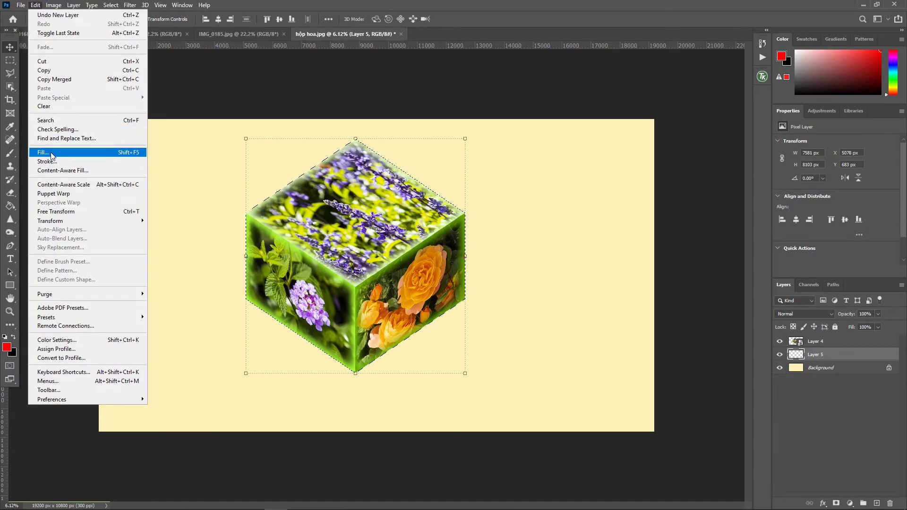
left_click(51, 152)
left_click(573, 157)
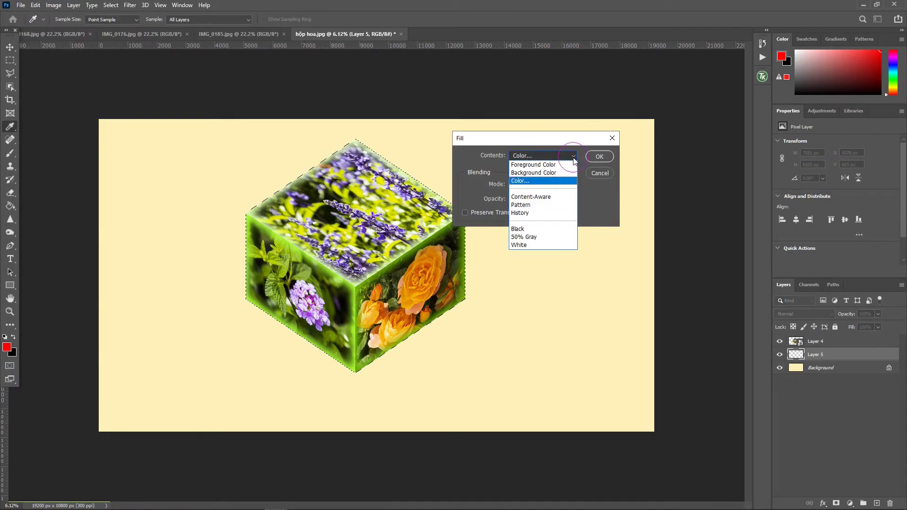
left_click(539, 181)
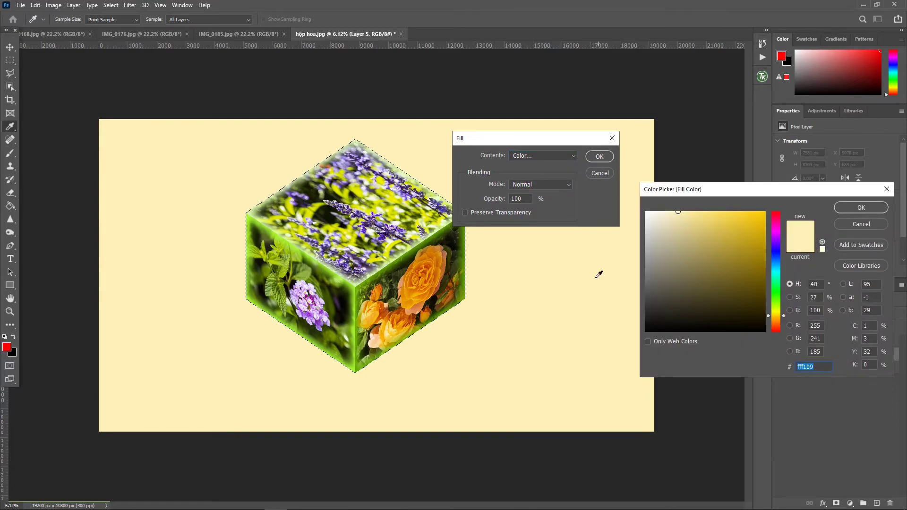
left_click_drag(660, 322, 638, 344)
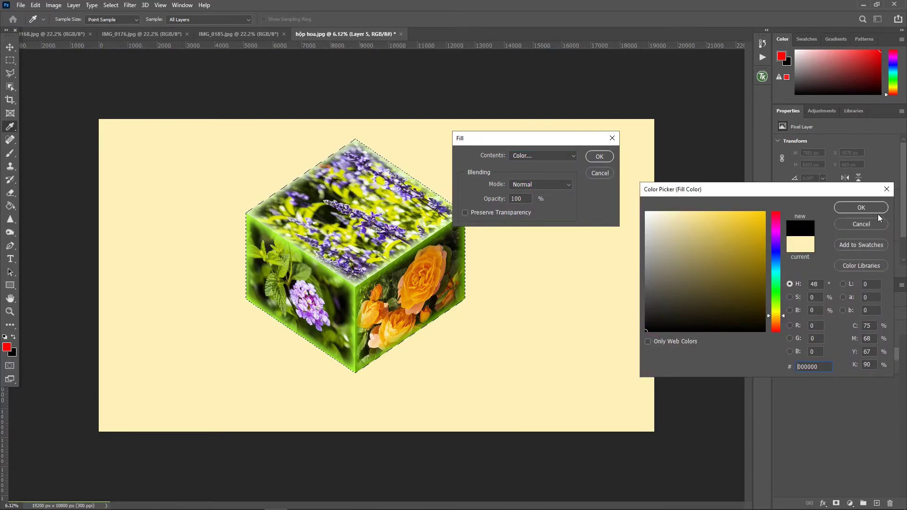
left_click(865, 206)
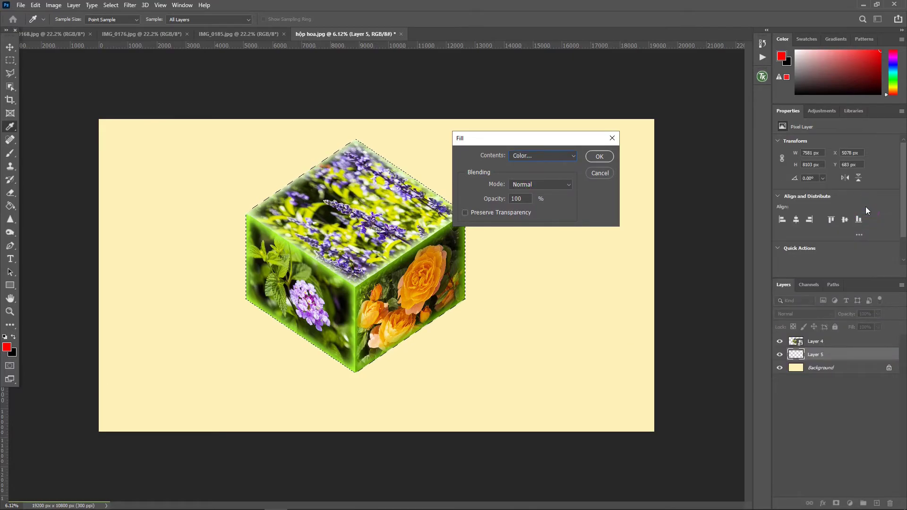
left_click(600, 156)
key("v")
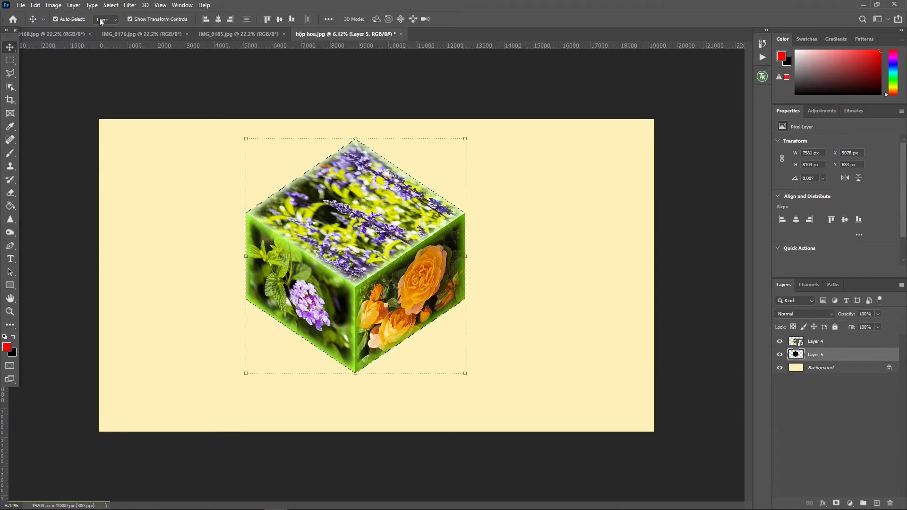
Step: Deselect, move the flower cube up-left to reveal the shadow, and select only Layer 5
left_click(111, 5)
left_click(118, 26)
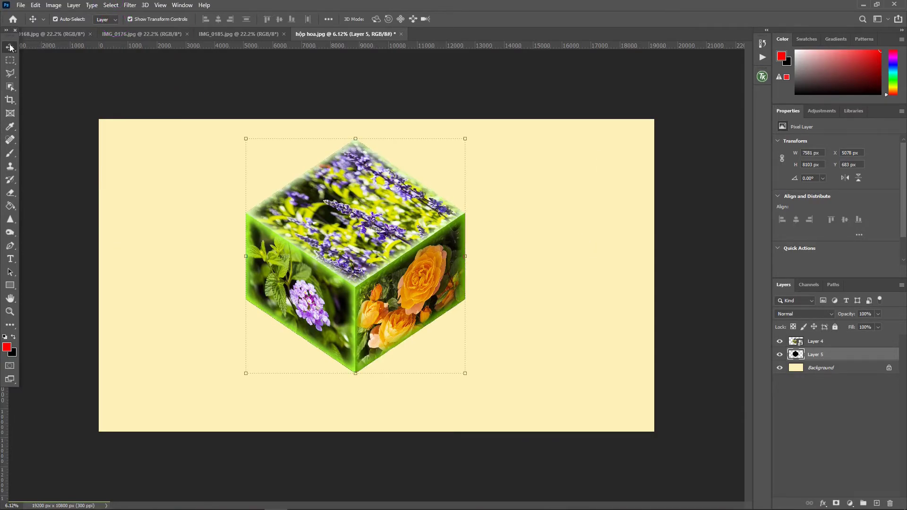
mouse_move(377, 302)
left_mouse_down()
mouse_move(360, 287)
mouse_move(366, 275)
left_mouse_up()
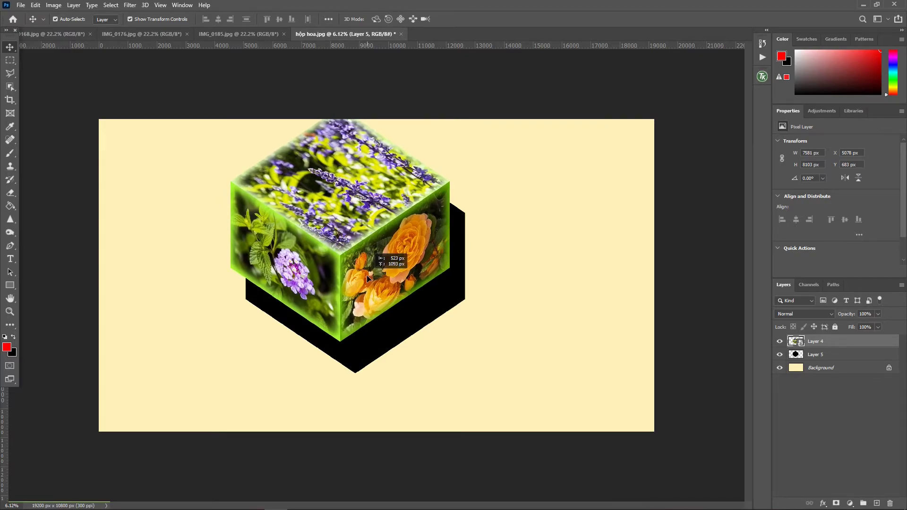
left_click(845, 354, "ctrl")
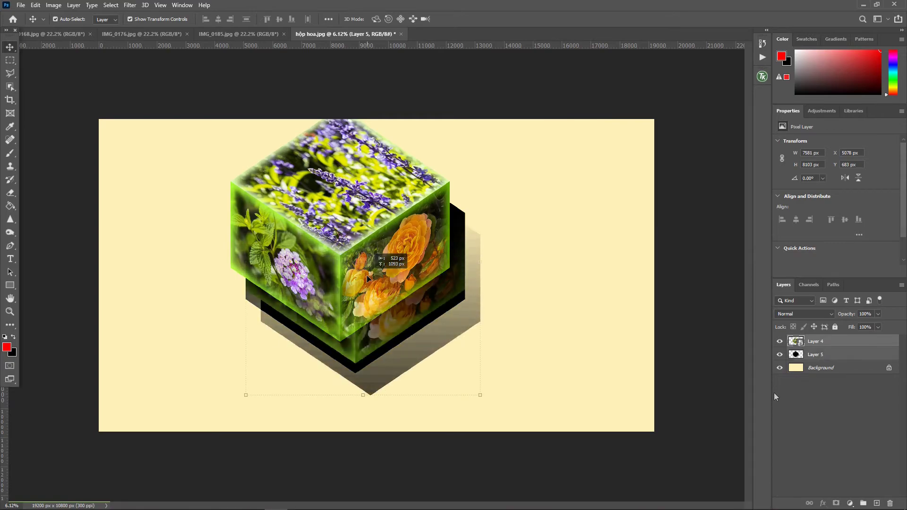
left_click(848, 357)
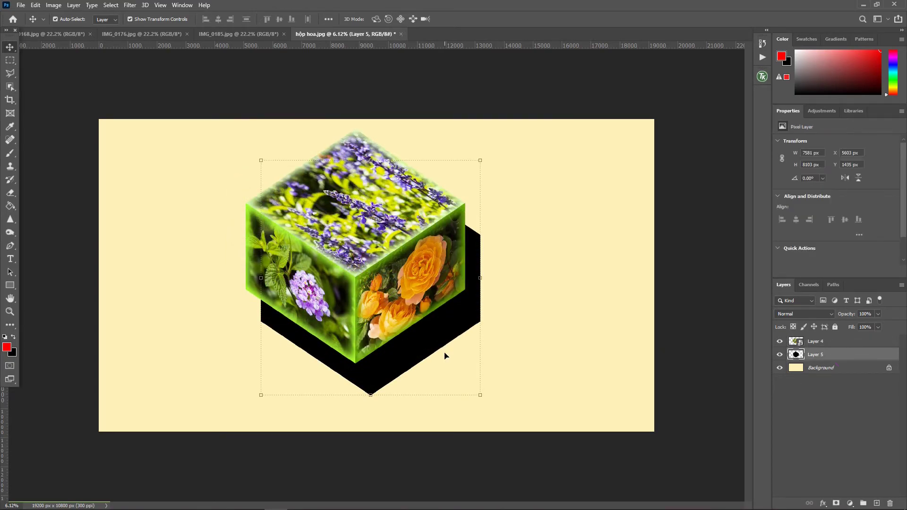
left_click(130, 5)
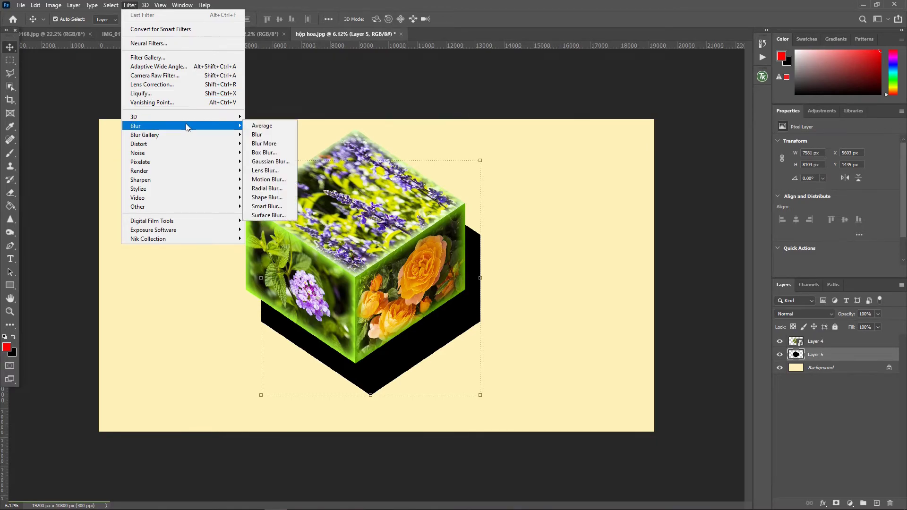
mouse_move(136, 126)
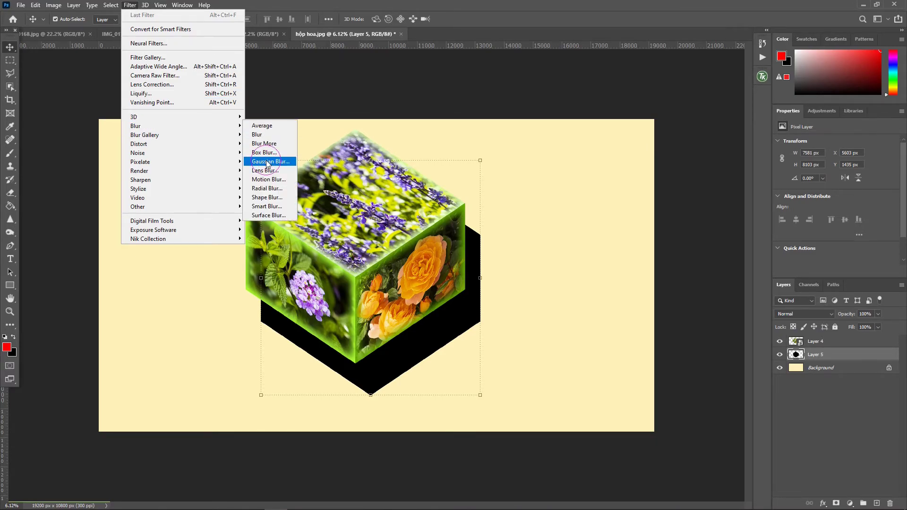
Step: Apply a Gaussian Blur of about 631.5 px radius to the black shadow
left_click(266, 161)
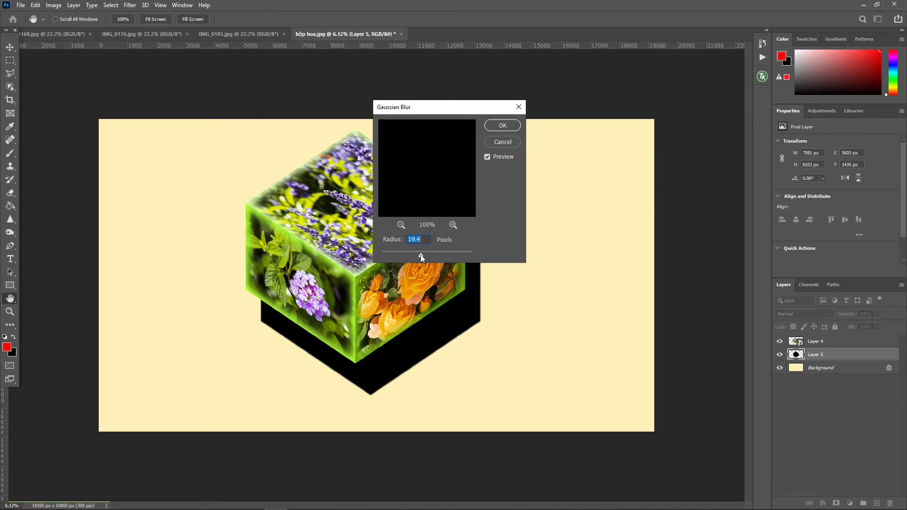
left_click_drag(421, 256, 453, 256)
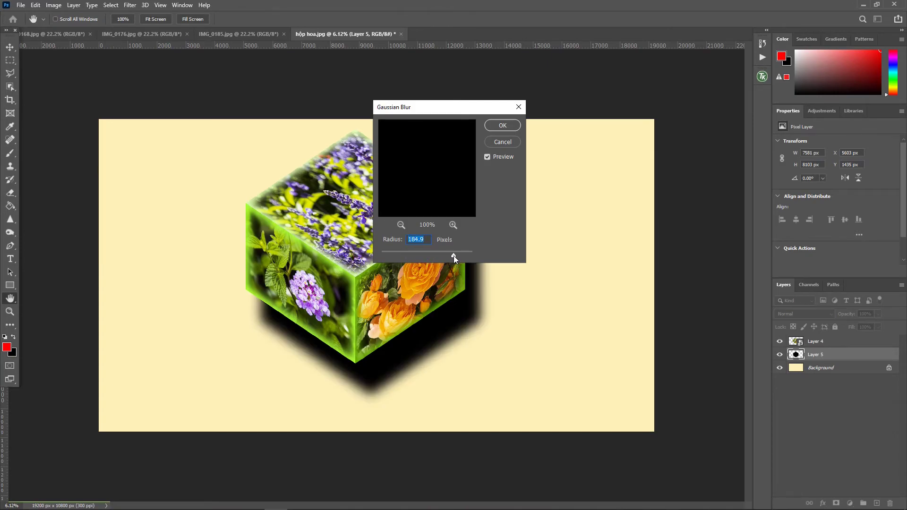
left_click_drag(453, 256, 465, 257)
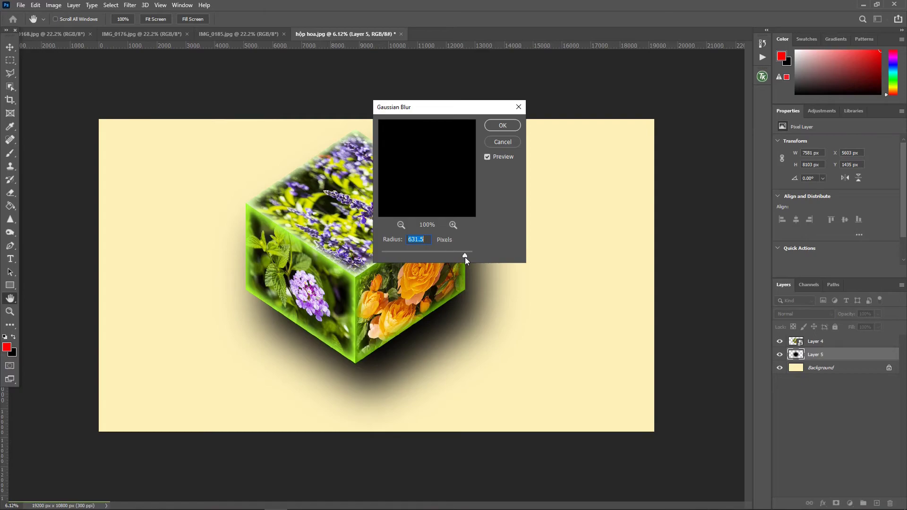
left_click(502, 125)
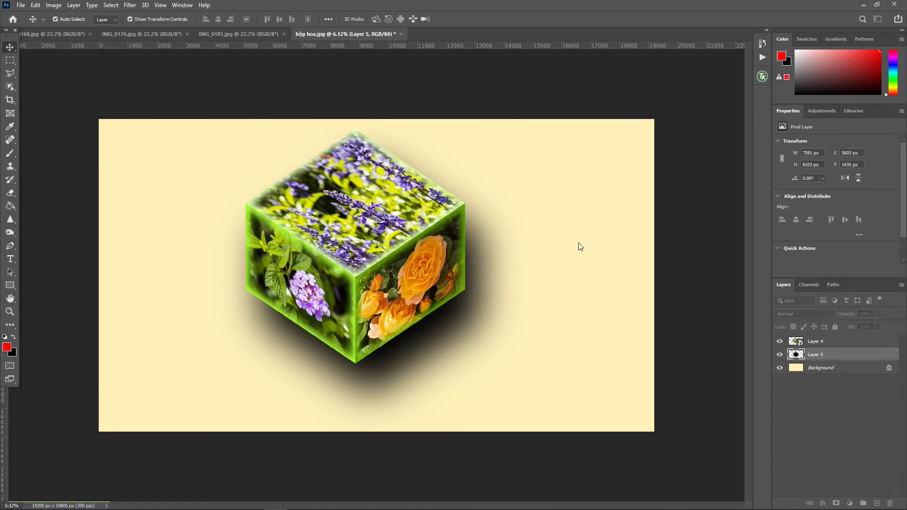
Step: Lower the shadow layer's opacity to about 64% and fit the canvas in view
left_click(879, 314)
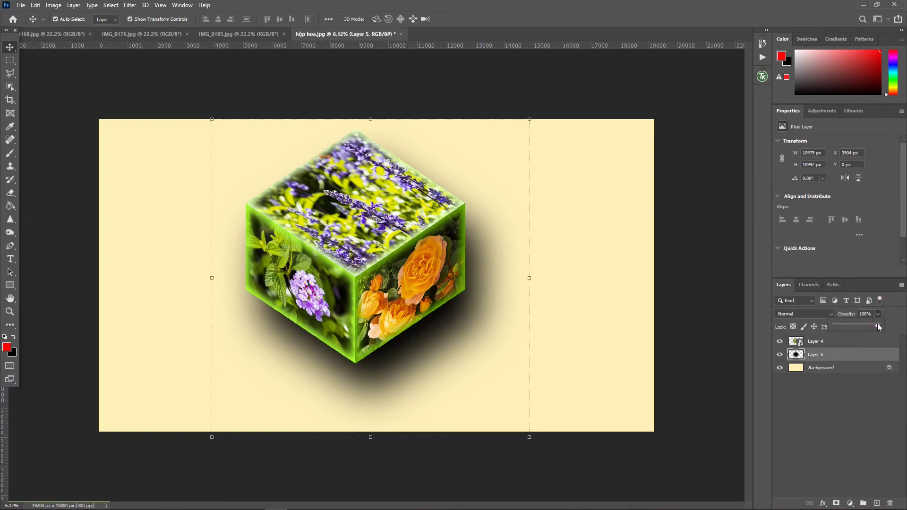
left_click_drag(859, 324, 858, 324)
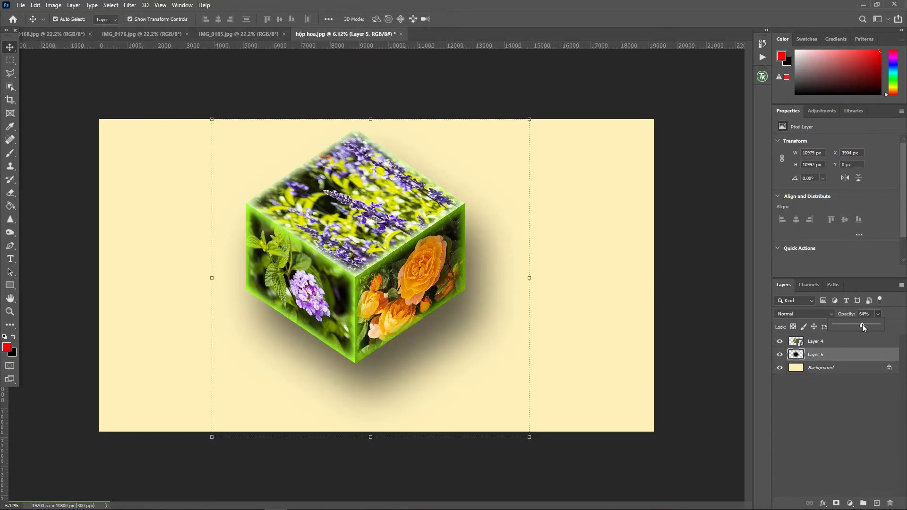
key("ctrl+0")
key("alt+bracketleft")
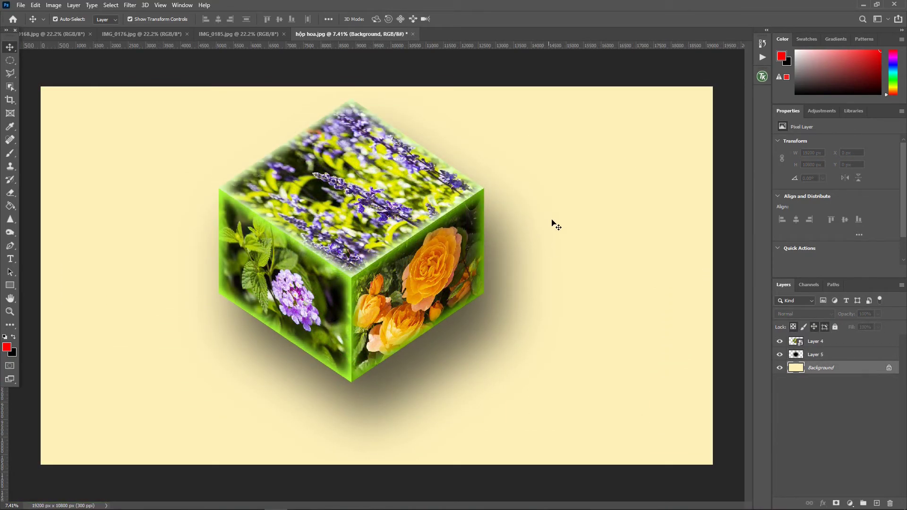
Step: Drag the IMG_0176 rose photo into the hộp hoa document and stretch it to fill the canvas
left_click(140, 35)
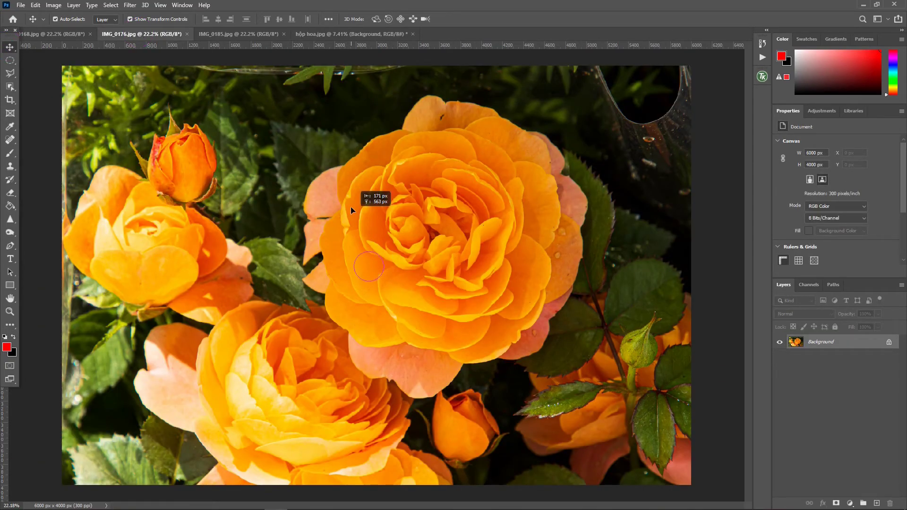
left_click(358, 33)
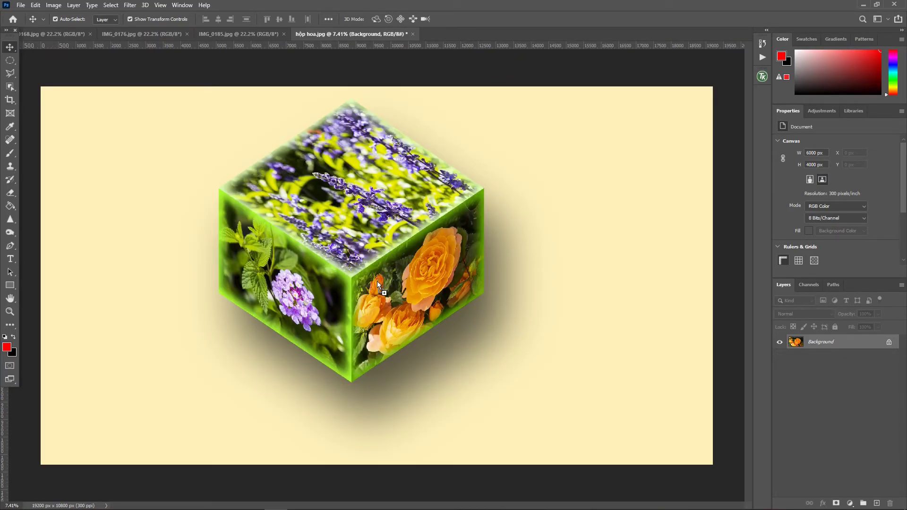
left_click_drag(358, 70, 376, 282)
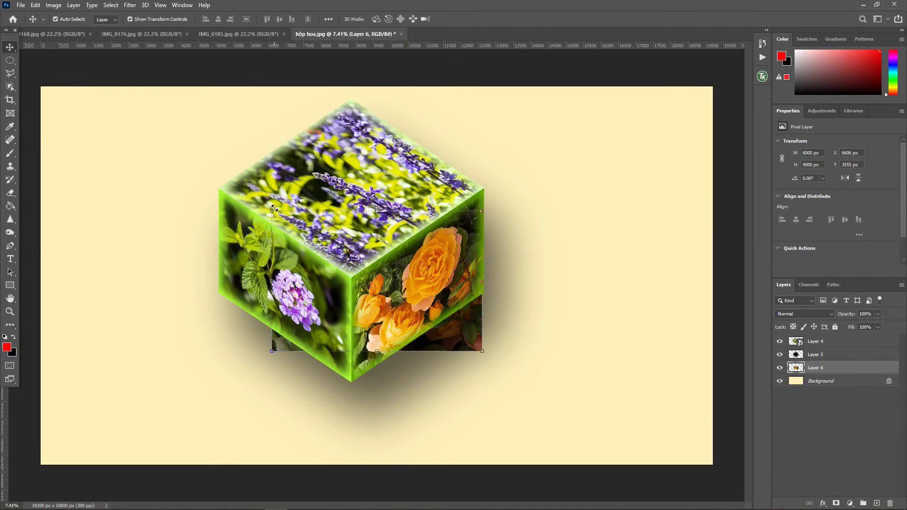
left_click_drag(272, 209, 49, 85)
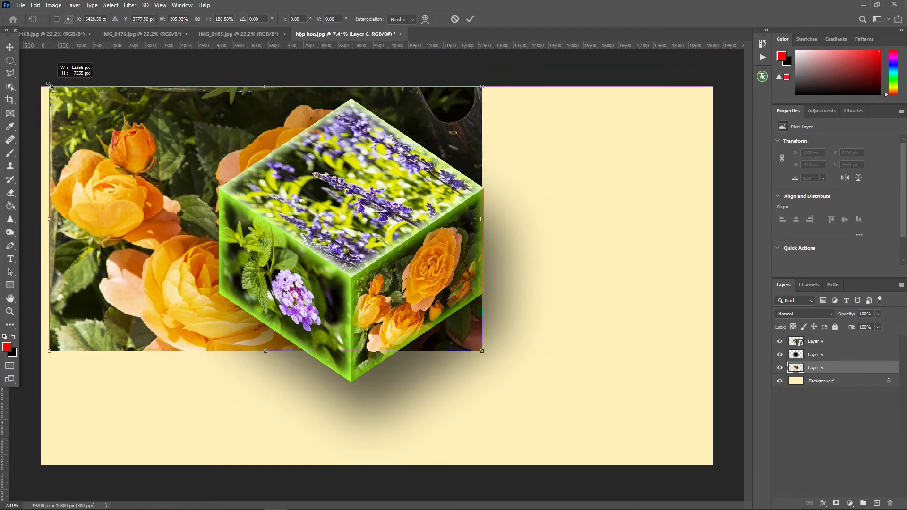
left_click_drag(49, 85, 41, 87)
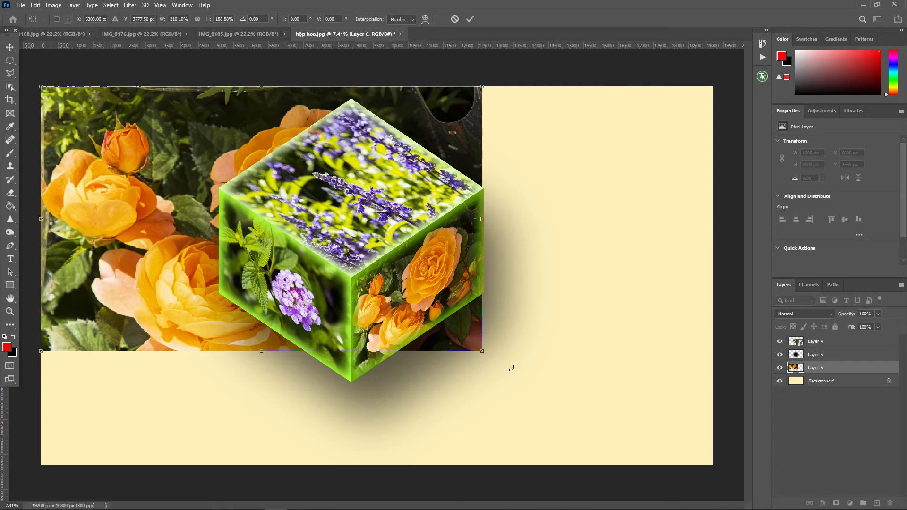
left_click_drag(482, 349, 713, 463)
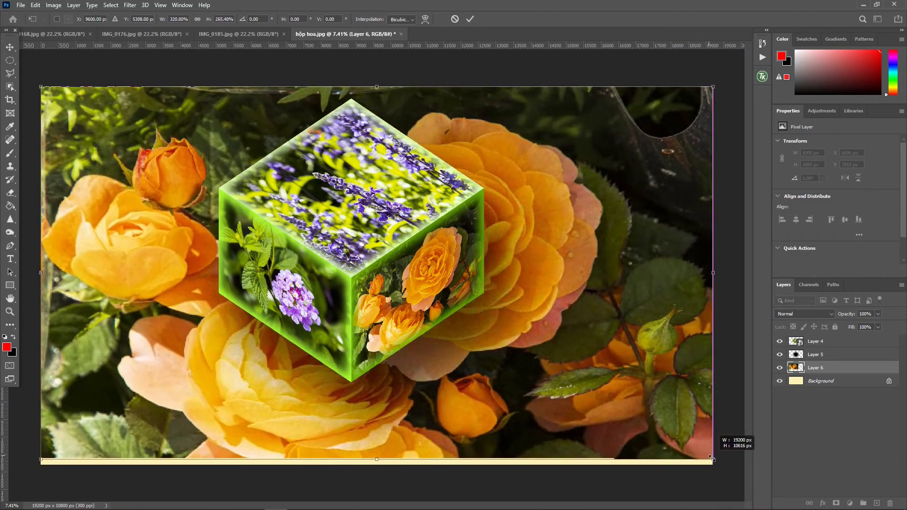
left_click_drag(713, 463, 713, 464)
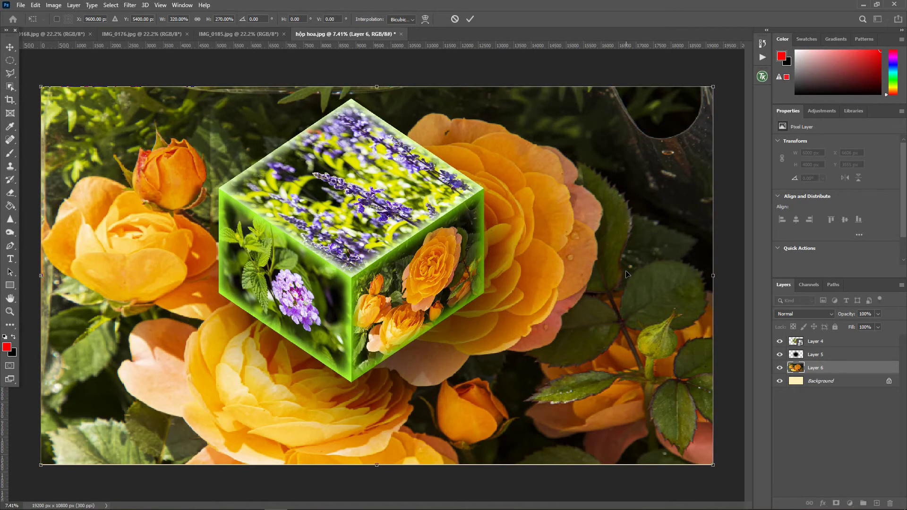
left_click(471, 19)
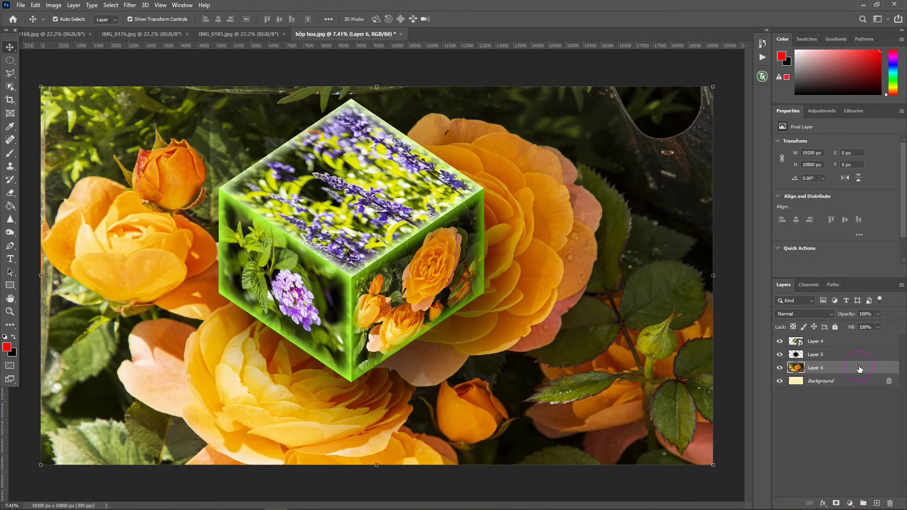
Step: Fade the rose photo layer to 30% opacity
left_click(878, 314)
left_click_drag(852, 324, 847, 327)
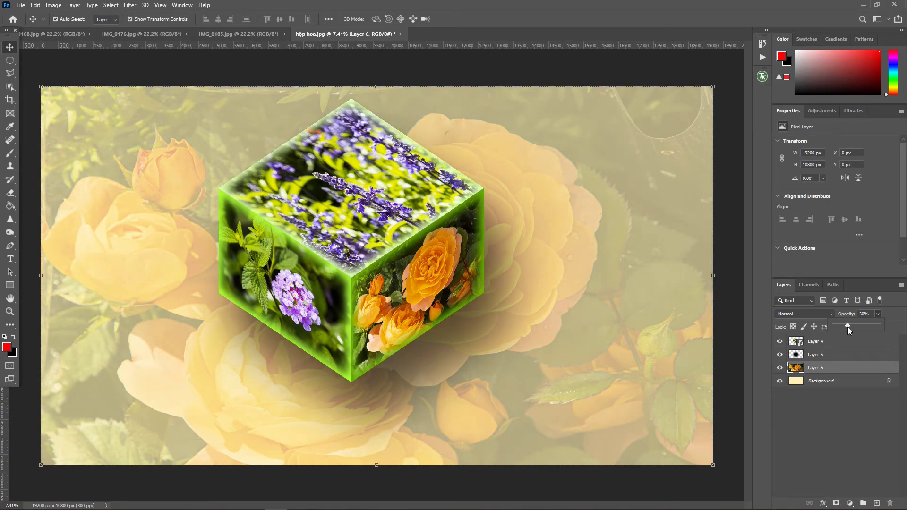
left_click(20, 5)
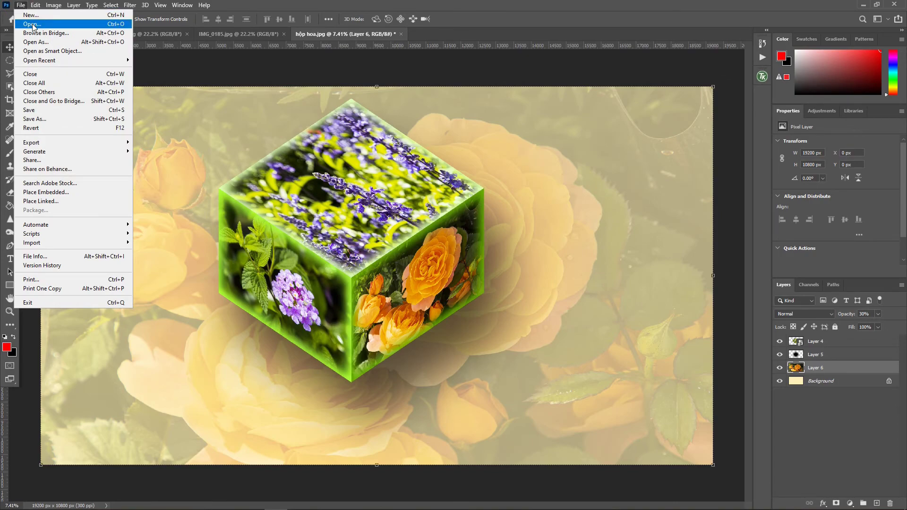
Step: Open làm khung.png and drag it into the hộp hoa.jpg document as Layer 7
left_click(32, 25)
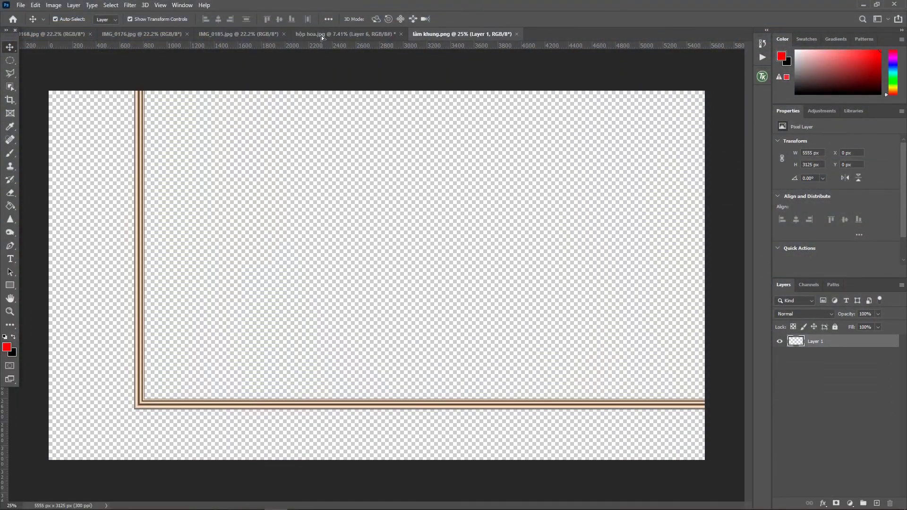
left_click(323, 35)
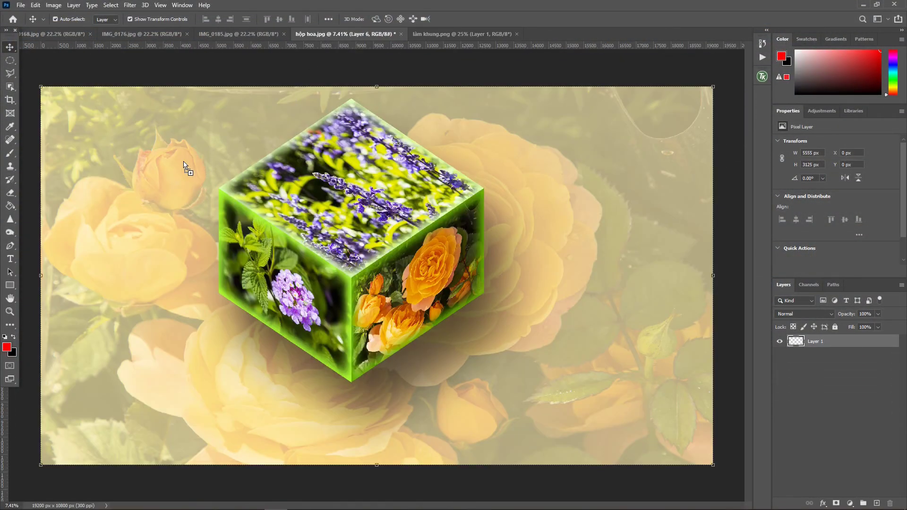
left_click_drag(250, 273, 250, 271)
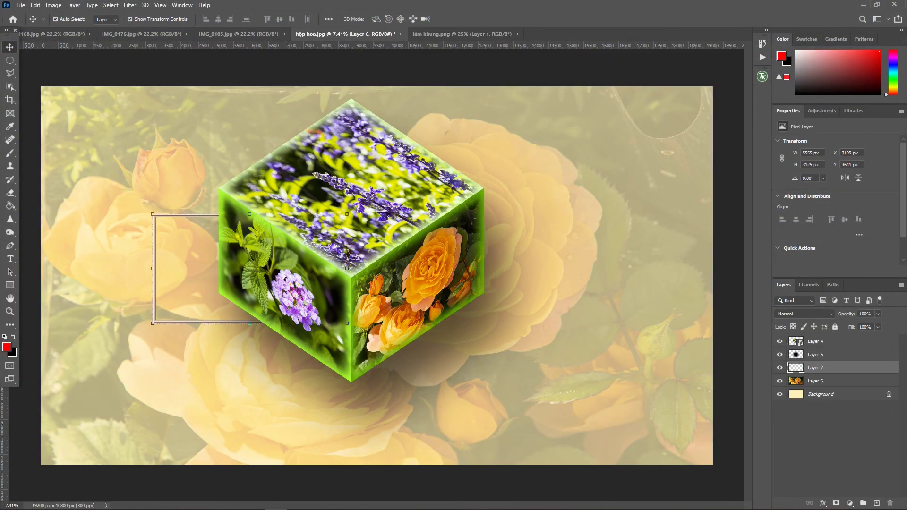
Step: Transform Layer 7's border out to all four canvas corners and commit
mouse_move(348, 324)
left_mouse_down()
mouse_move(711, 466)
mouse_move(654, 427)
mouse_move(712, 465)
left_mouse_up()
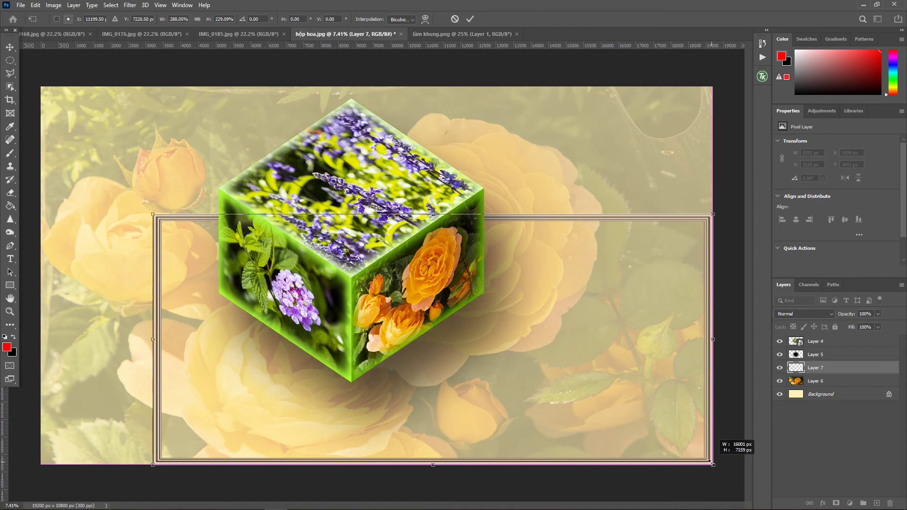
left_click_drag(154, 213, 43, 92)
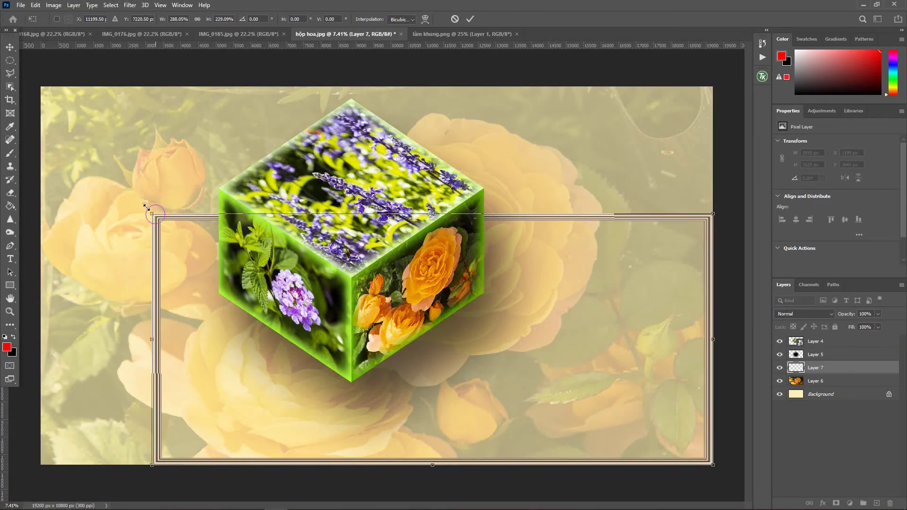
left_click_drag(46, 89, 44, 87)
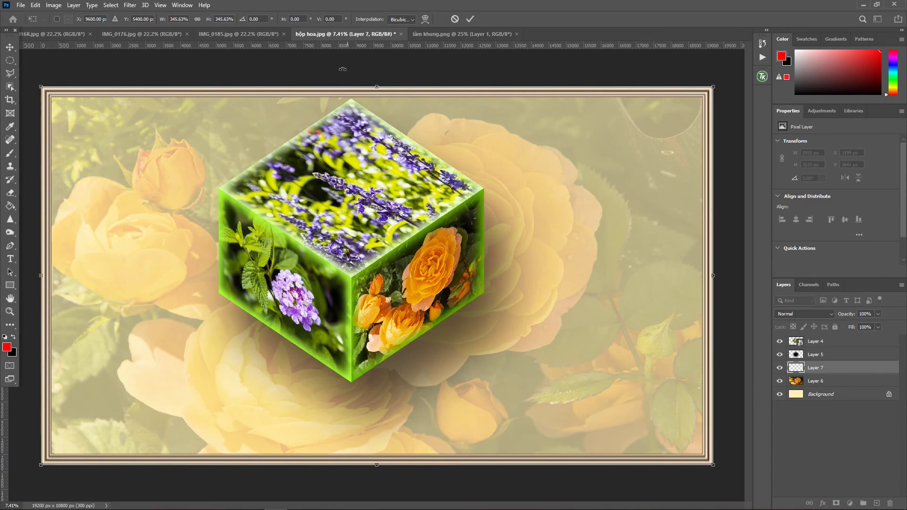
left_click(471, 19)
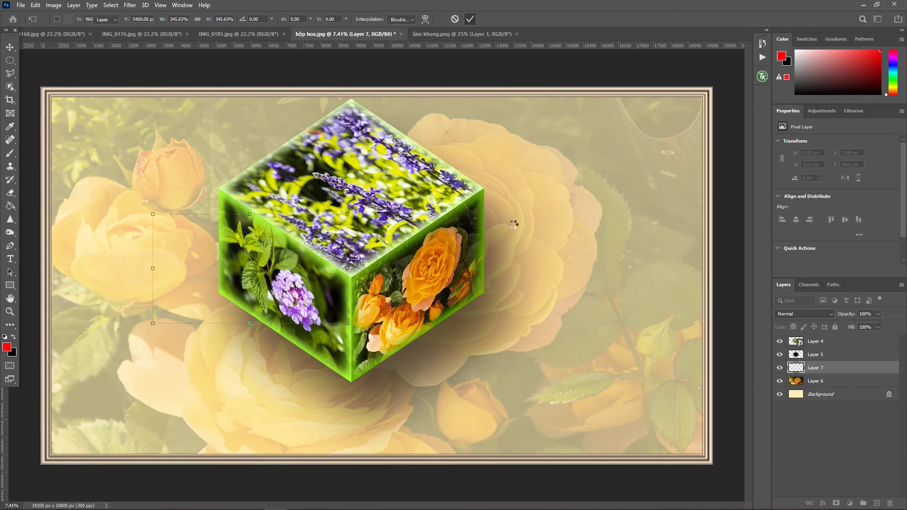